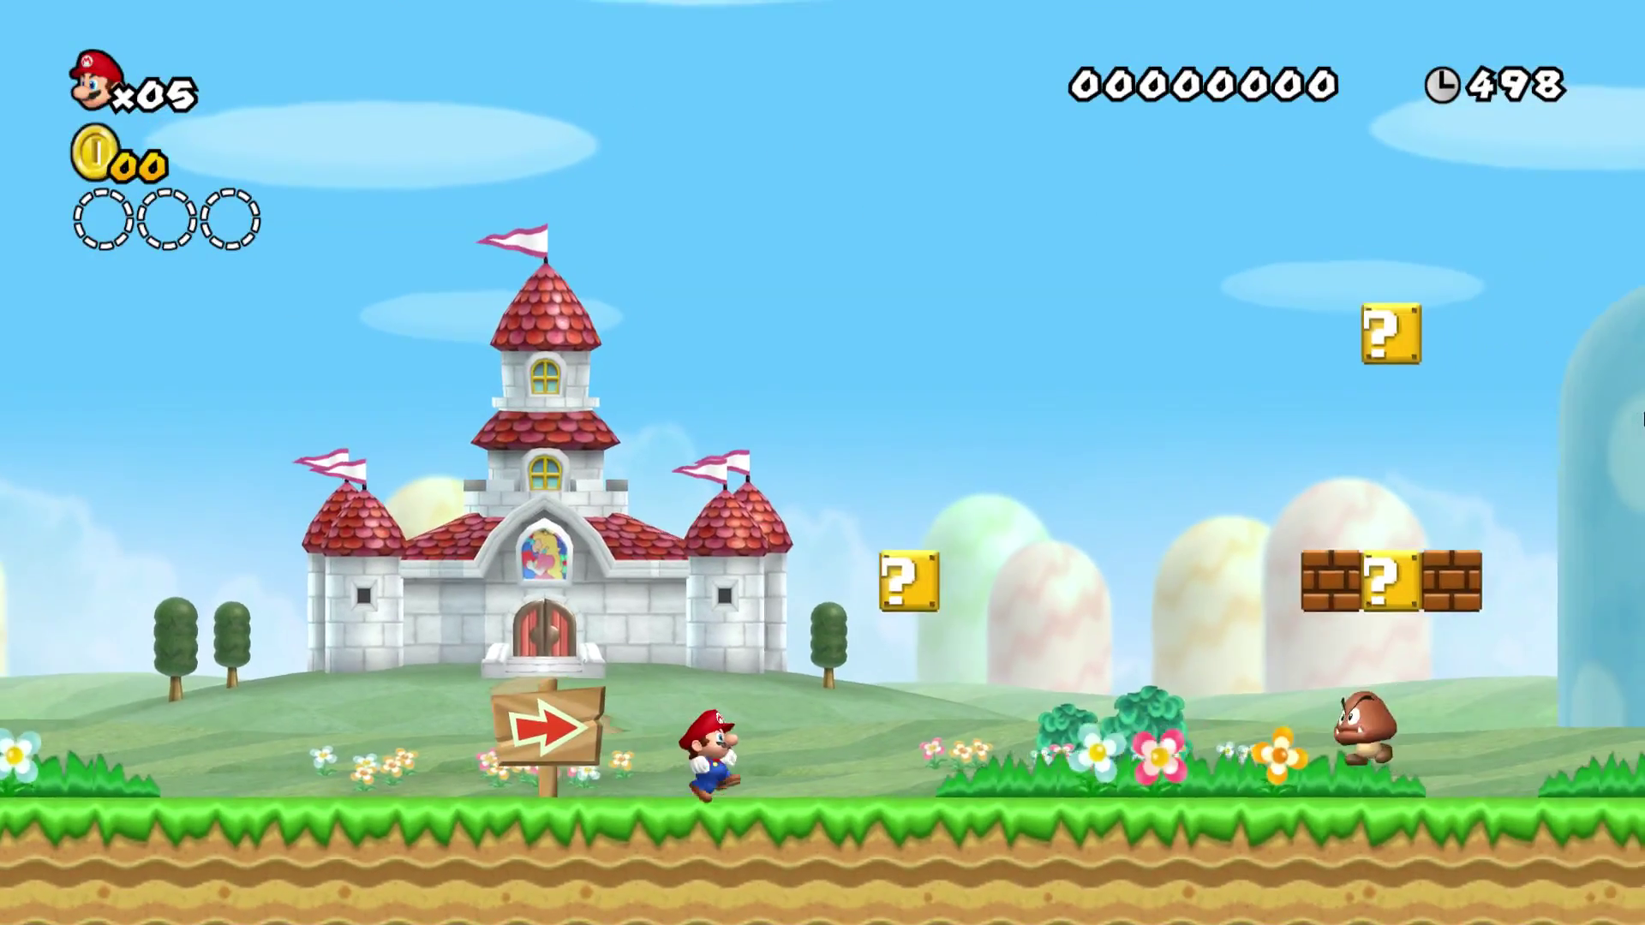
key(space)
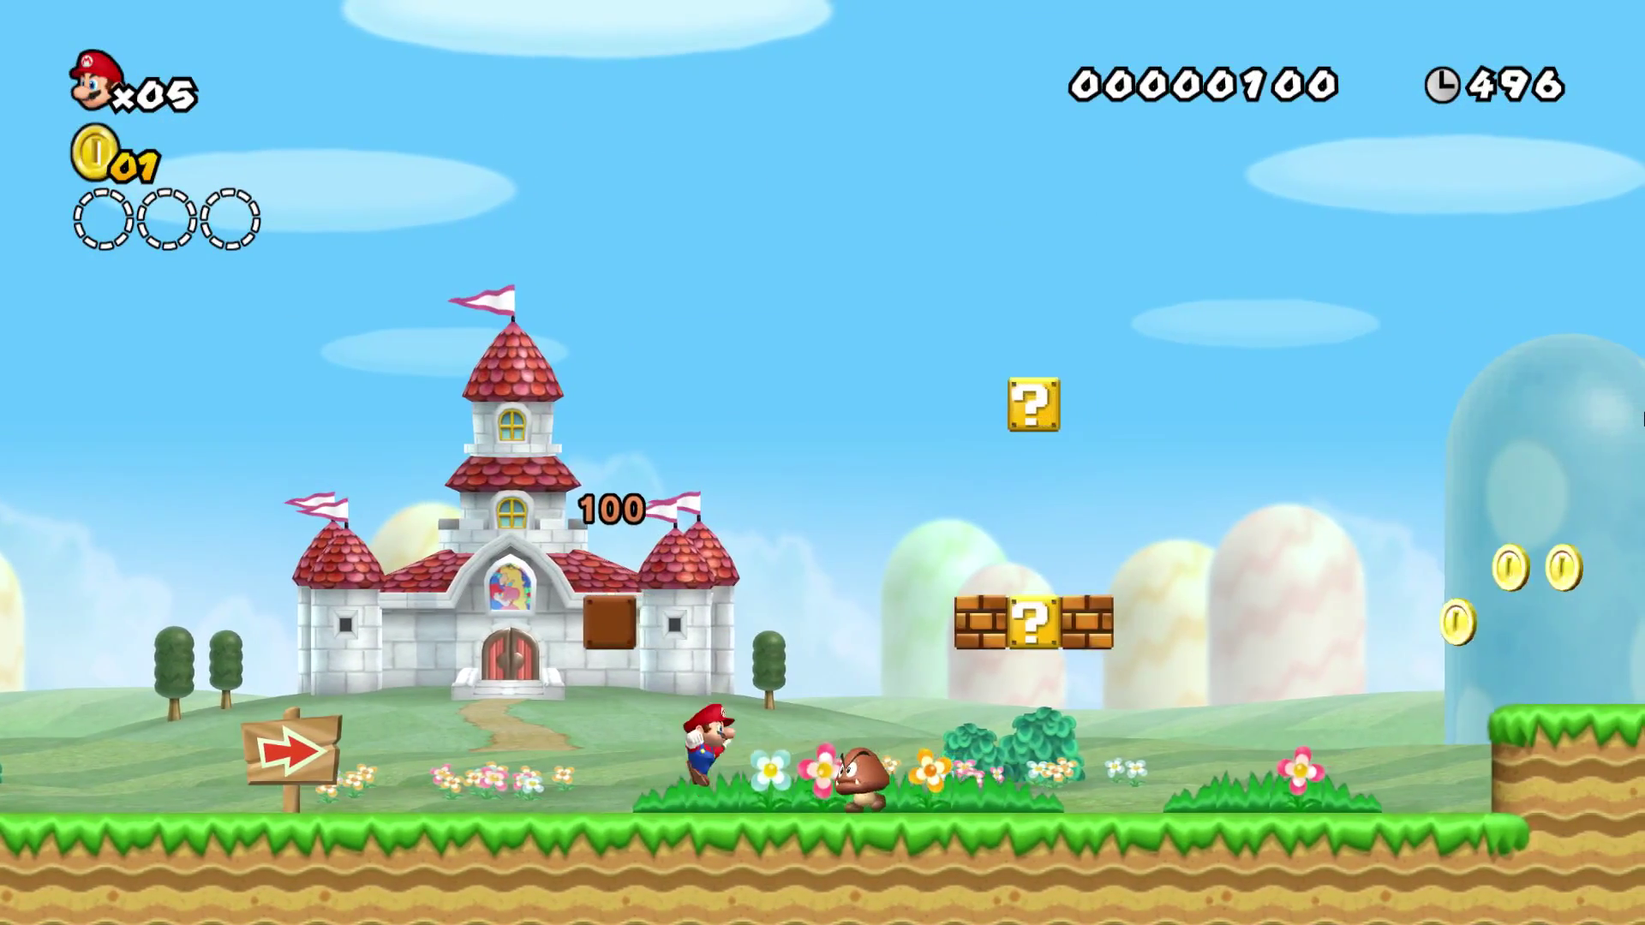
key(space)
key(Left)
key(space)
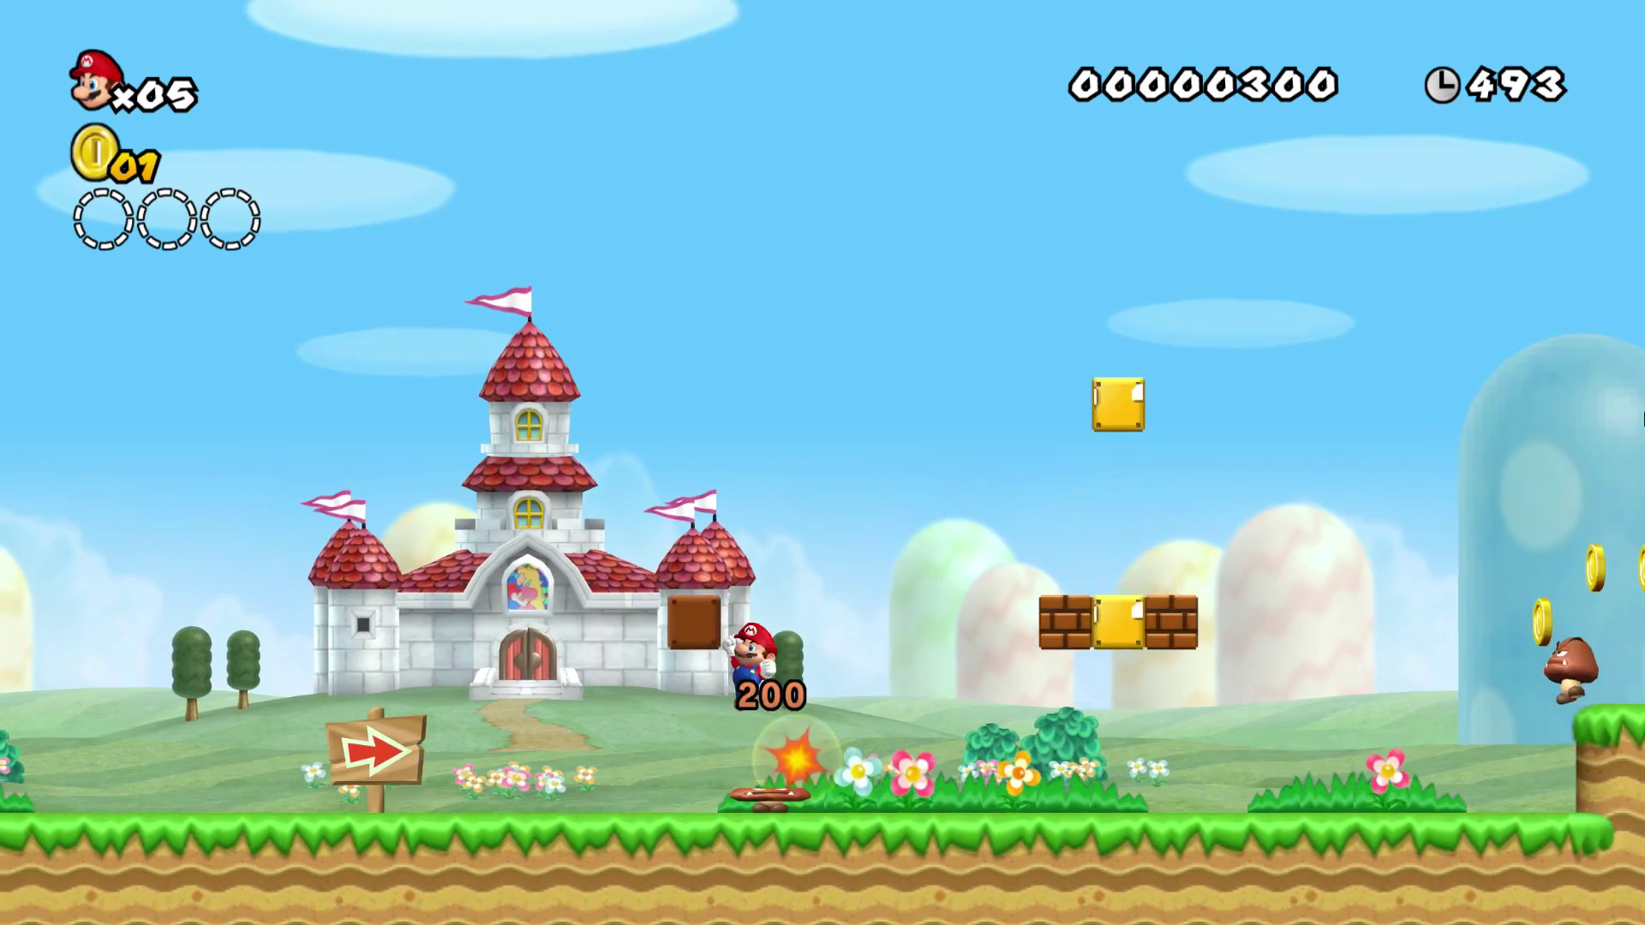
key(space)
key(Right)
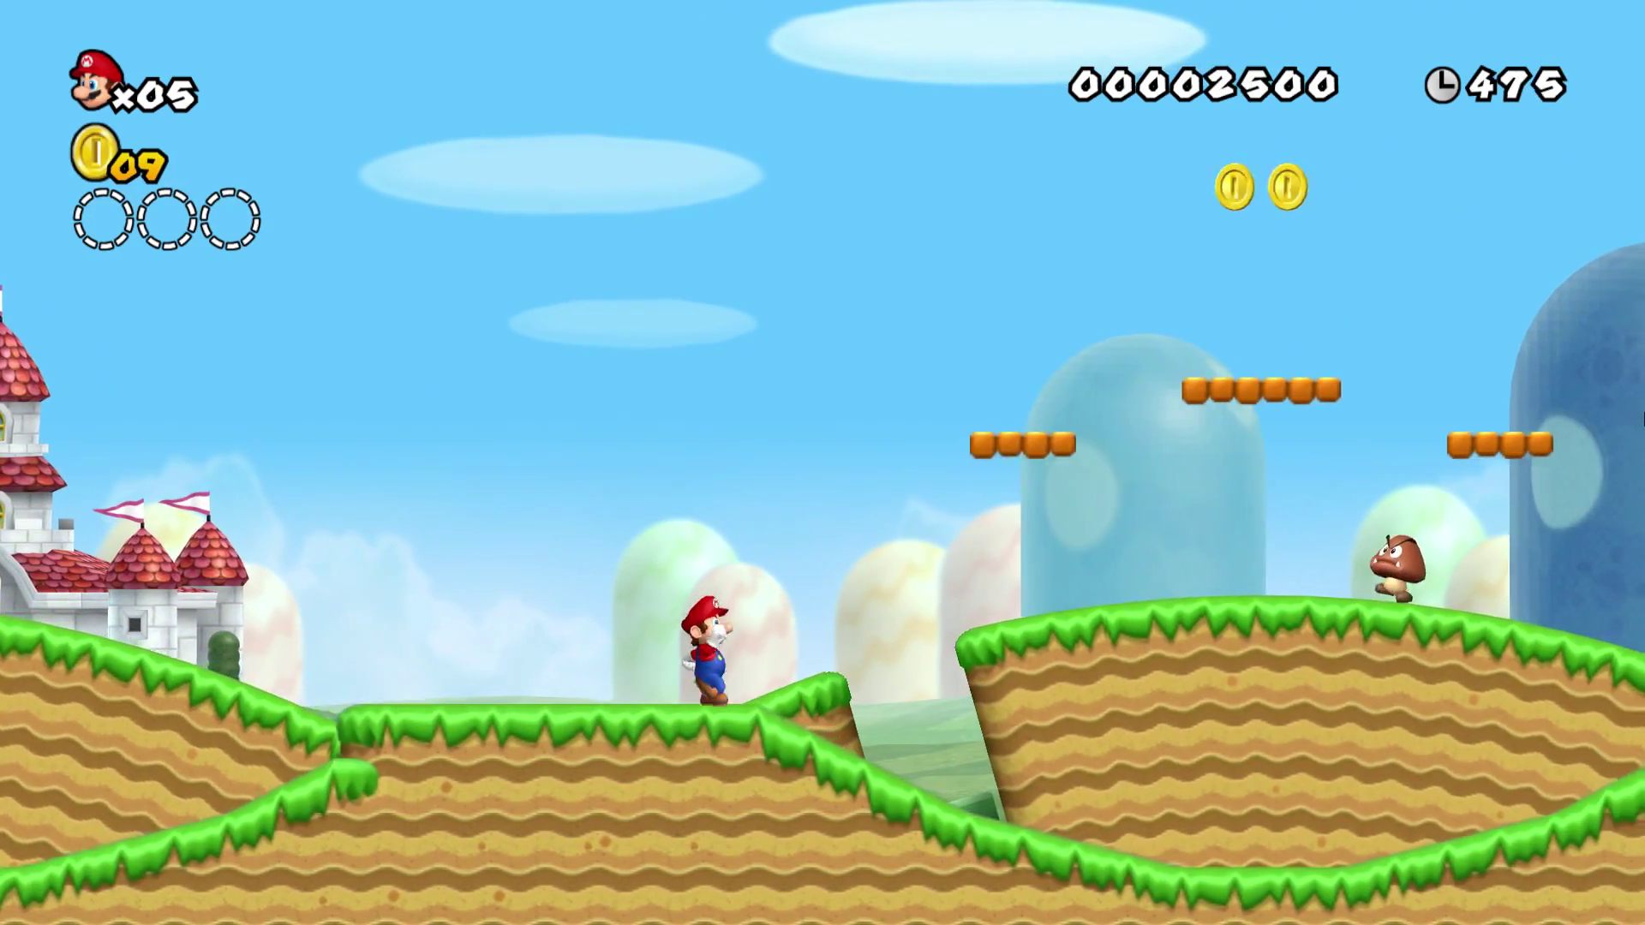
key(space)
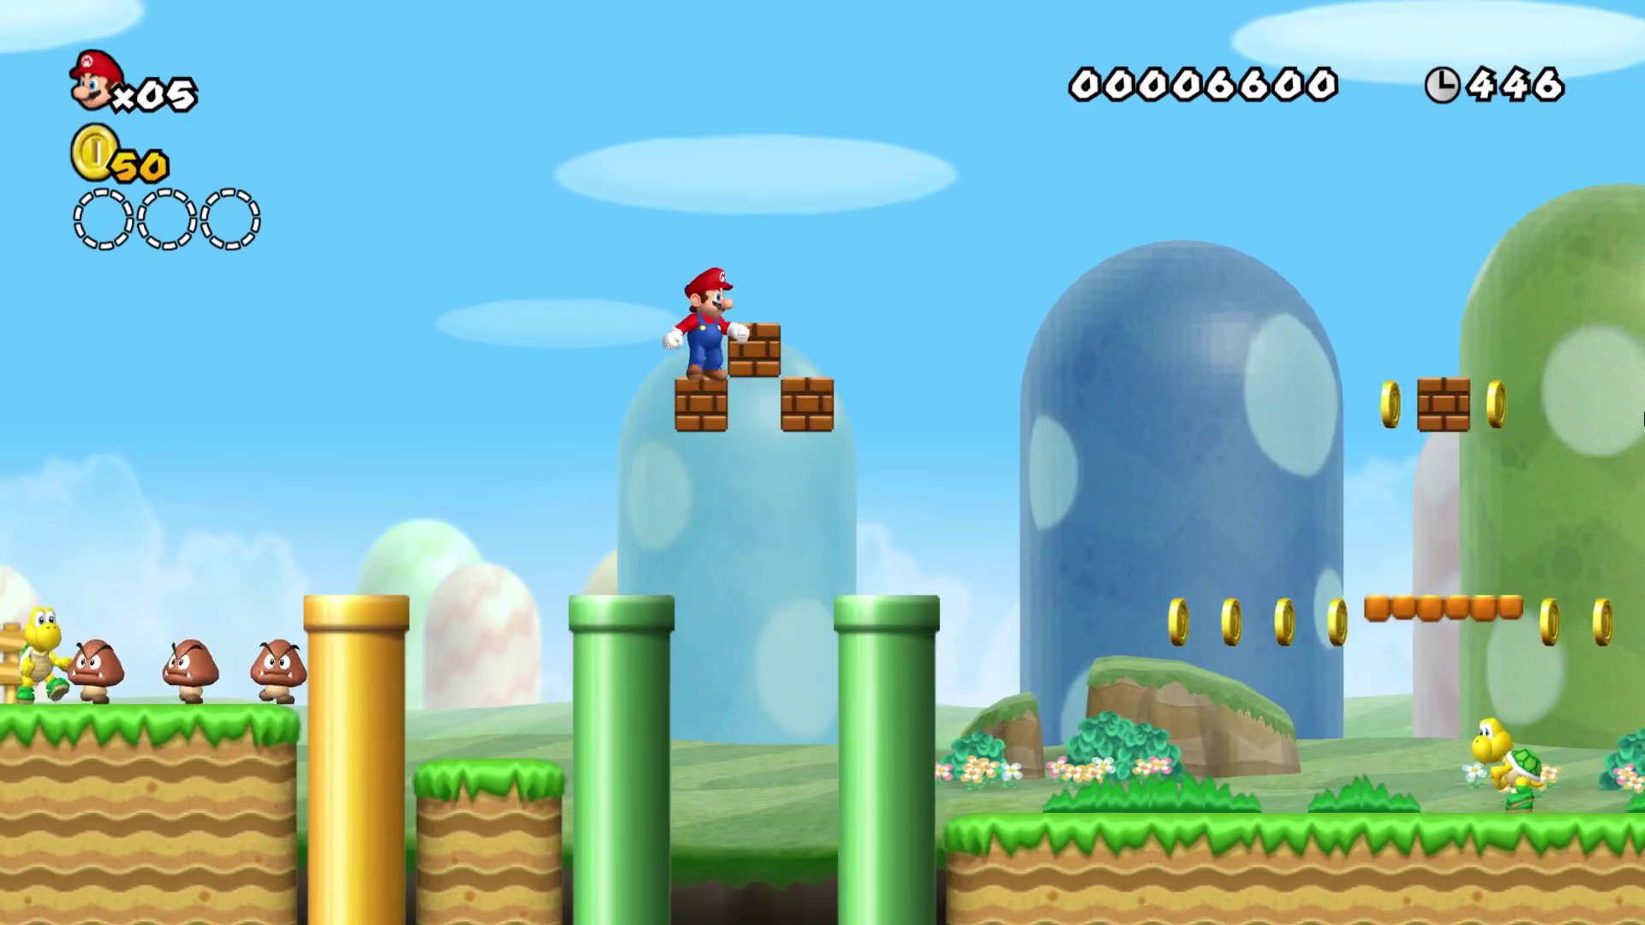
key(space)
key(Right)
key(space)
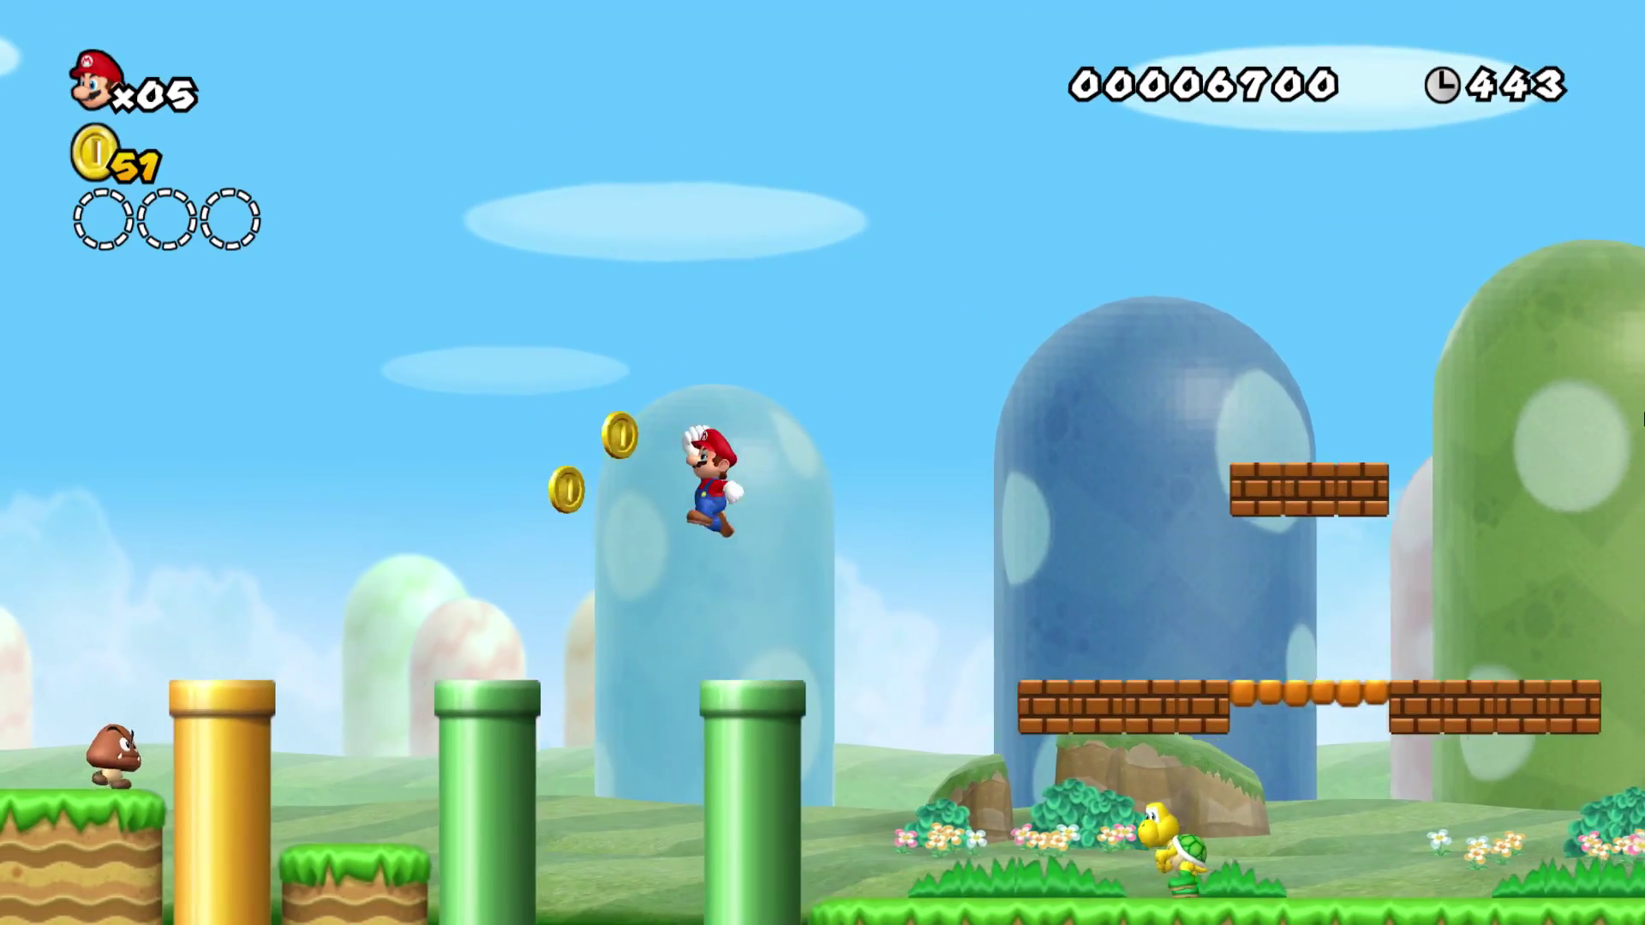
key(space)
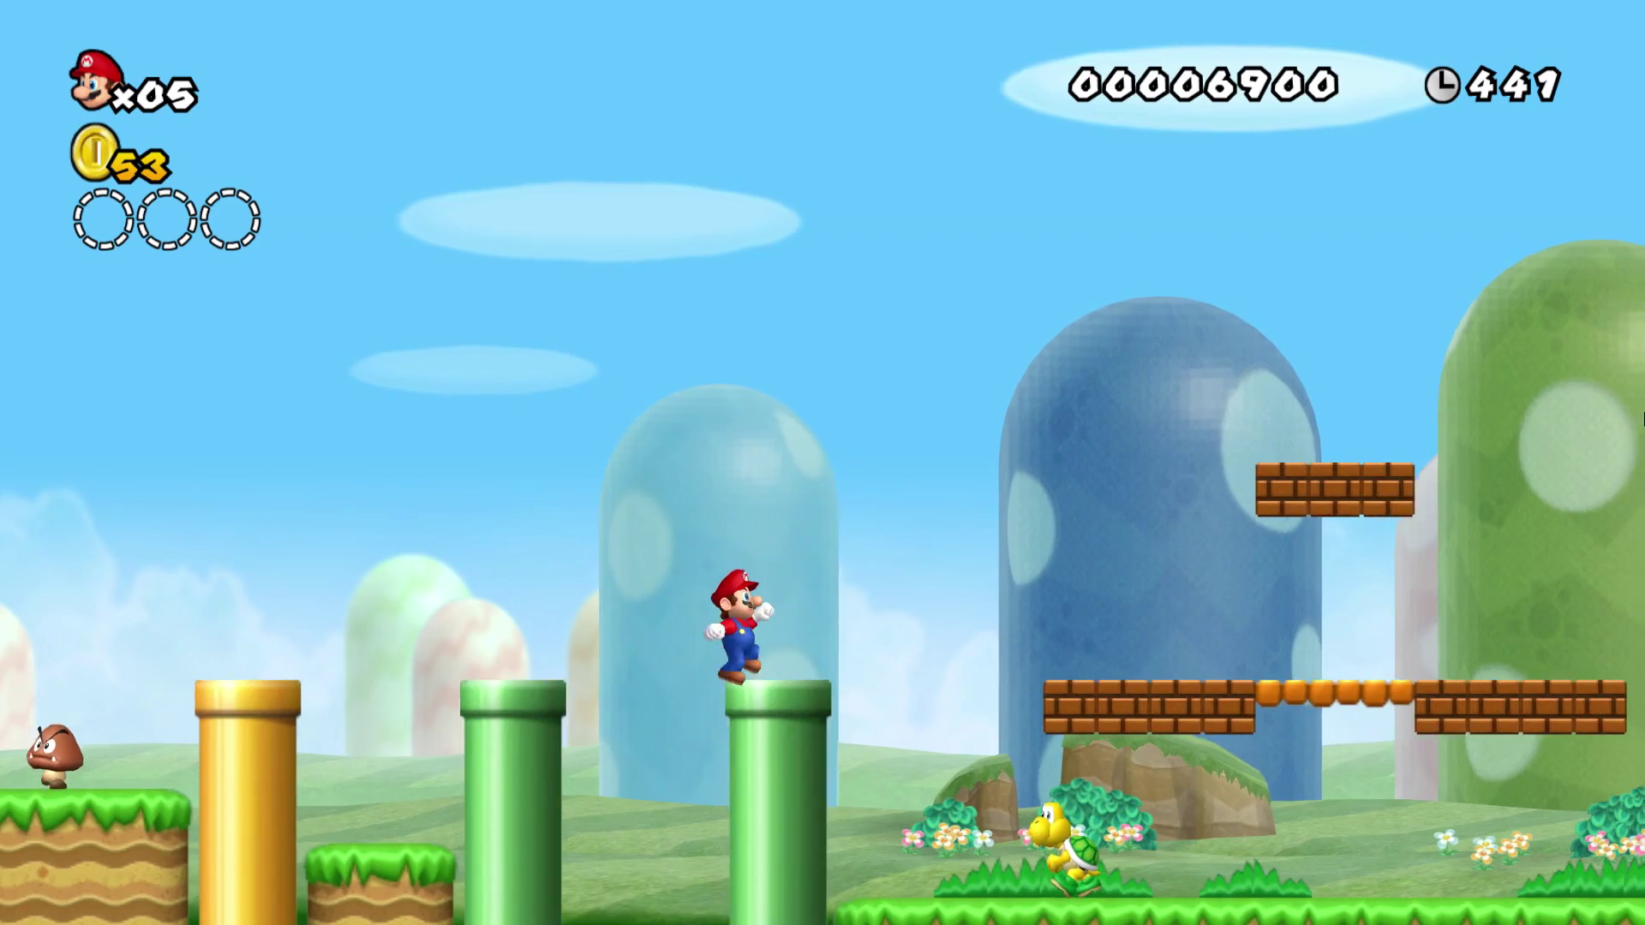
key(space)
key(Right)
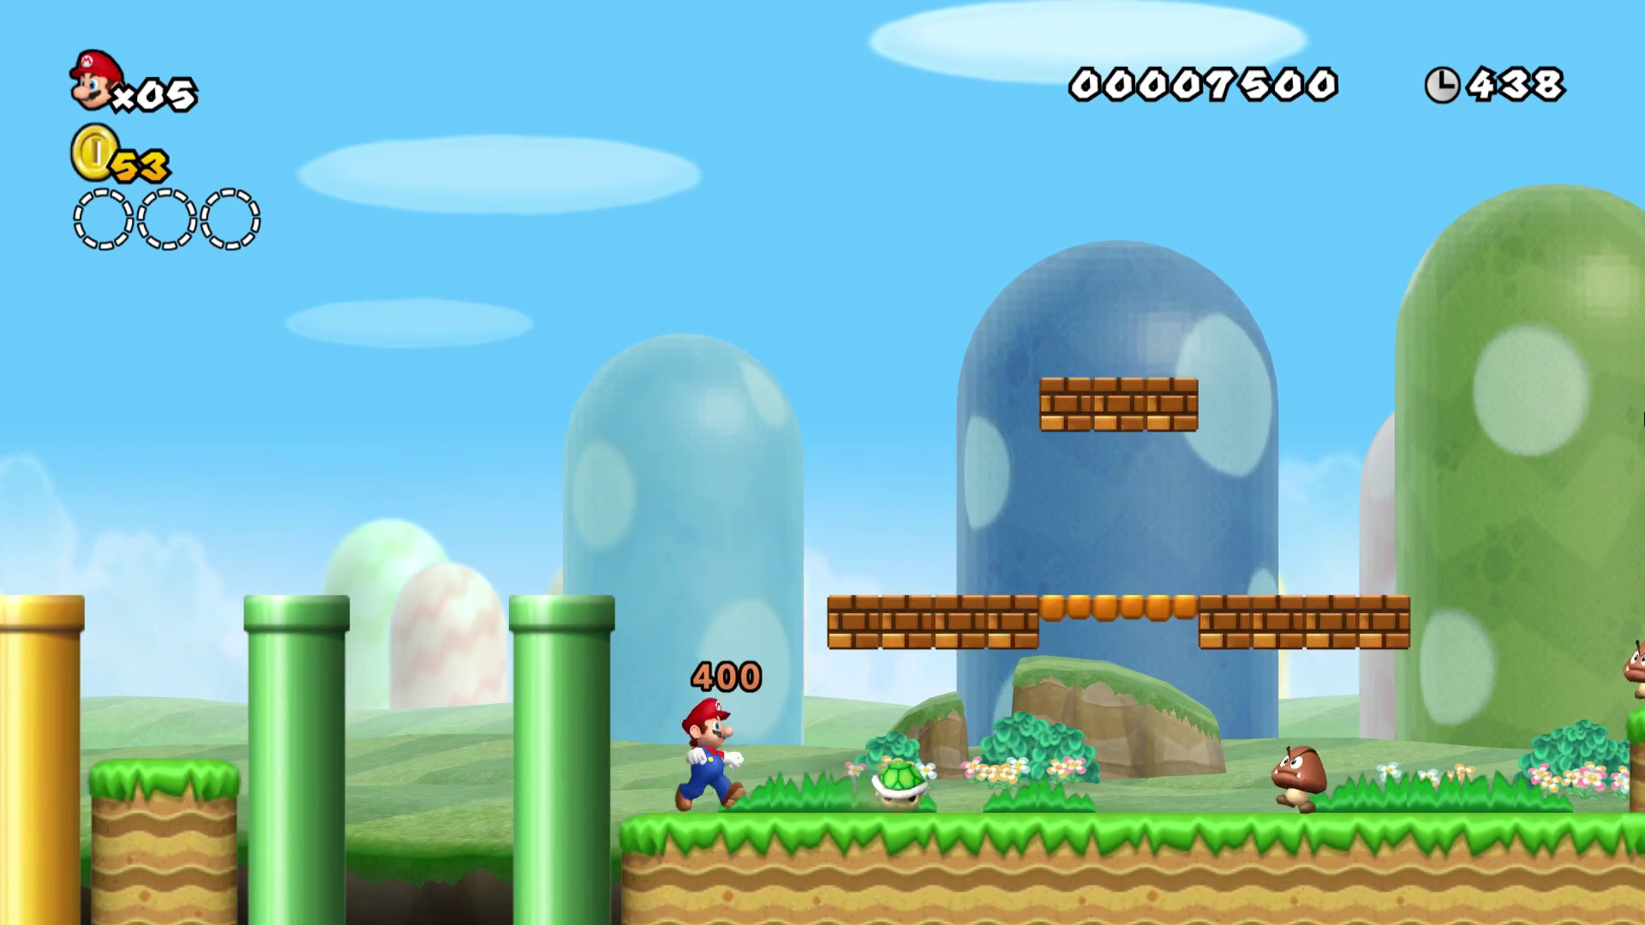
key(space)
key(Right)
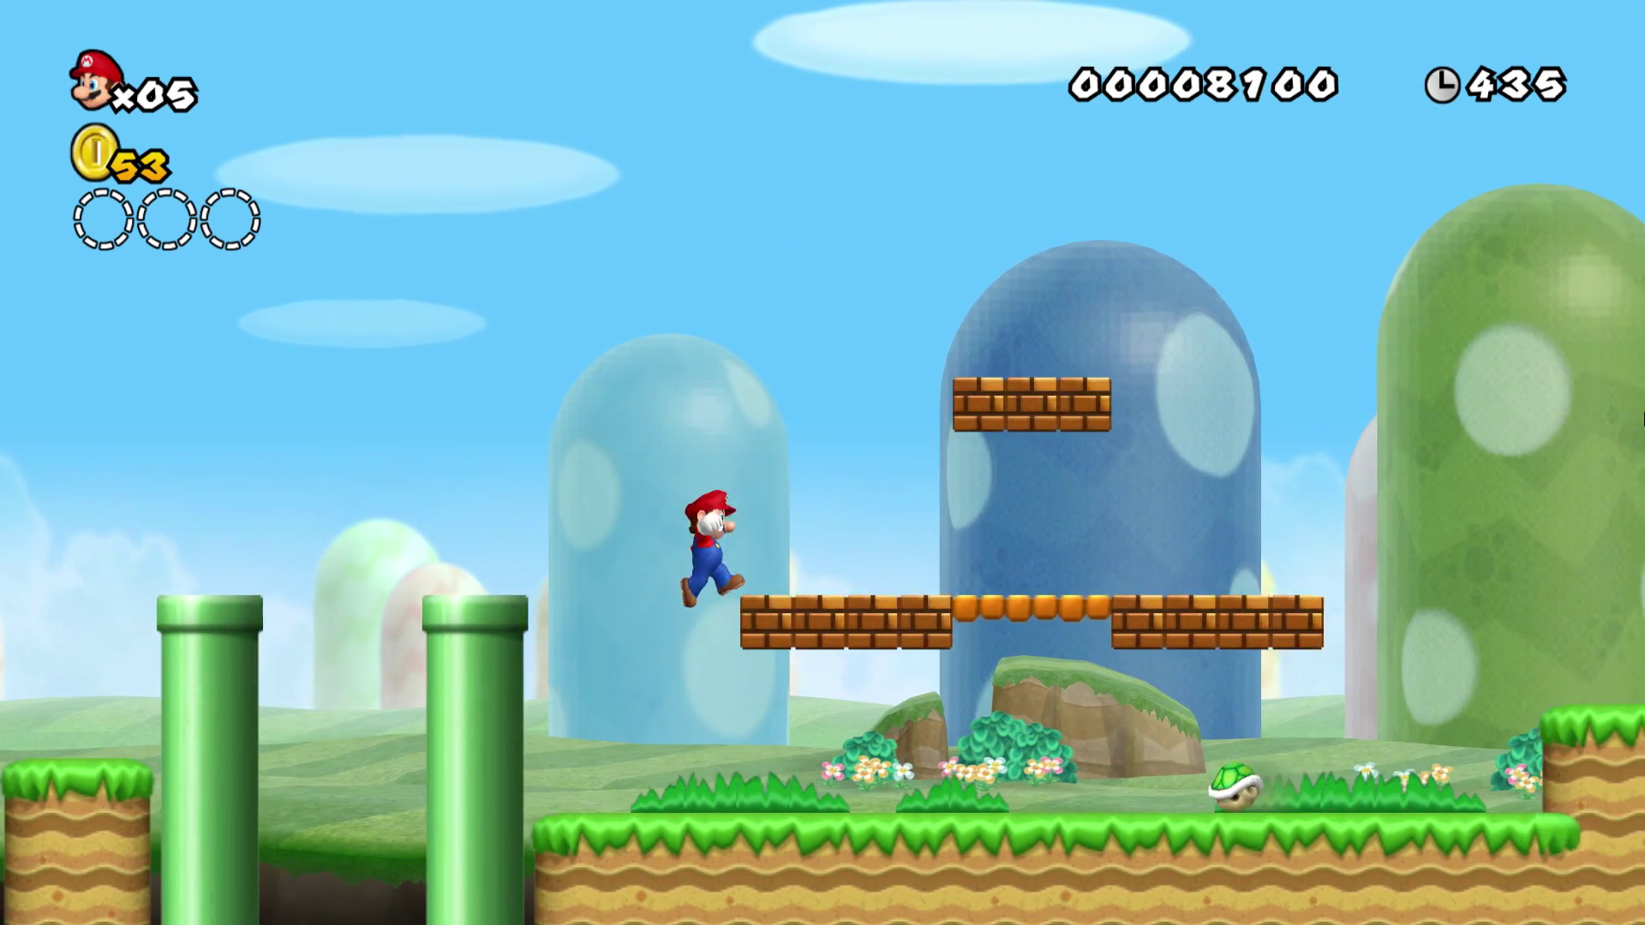
key(Left)
key(space)
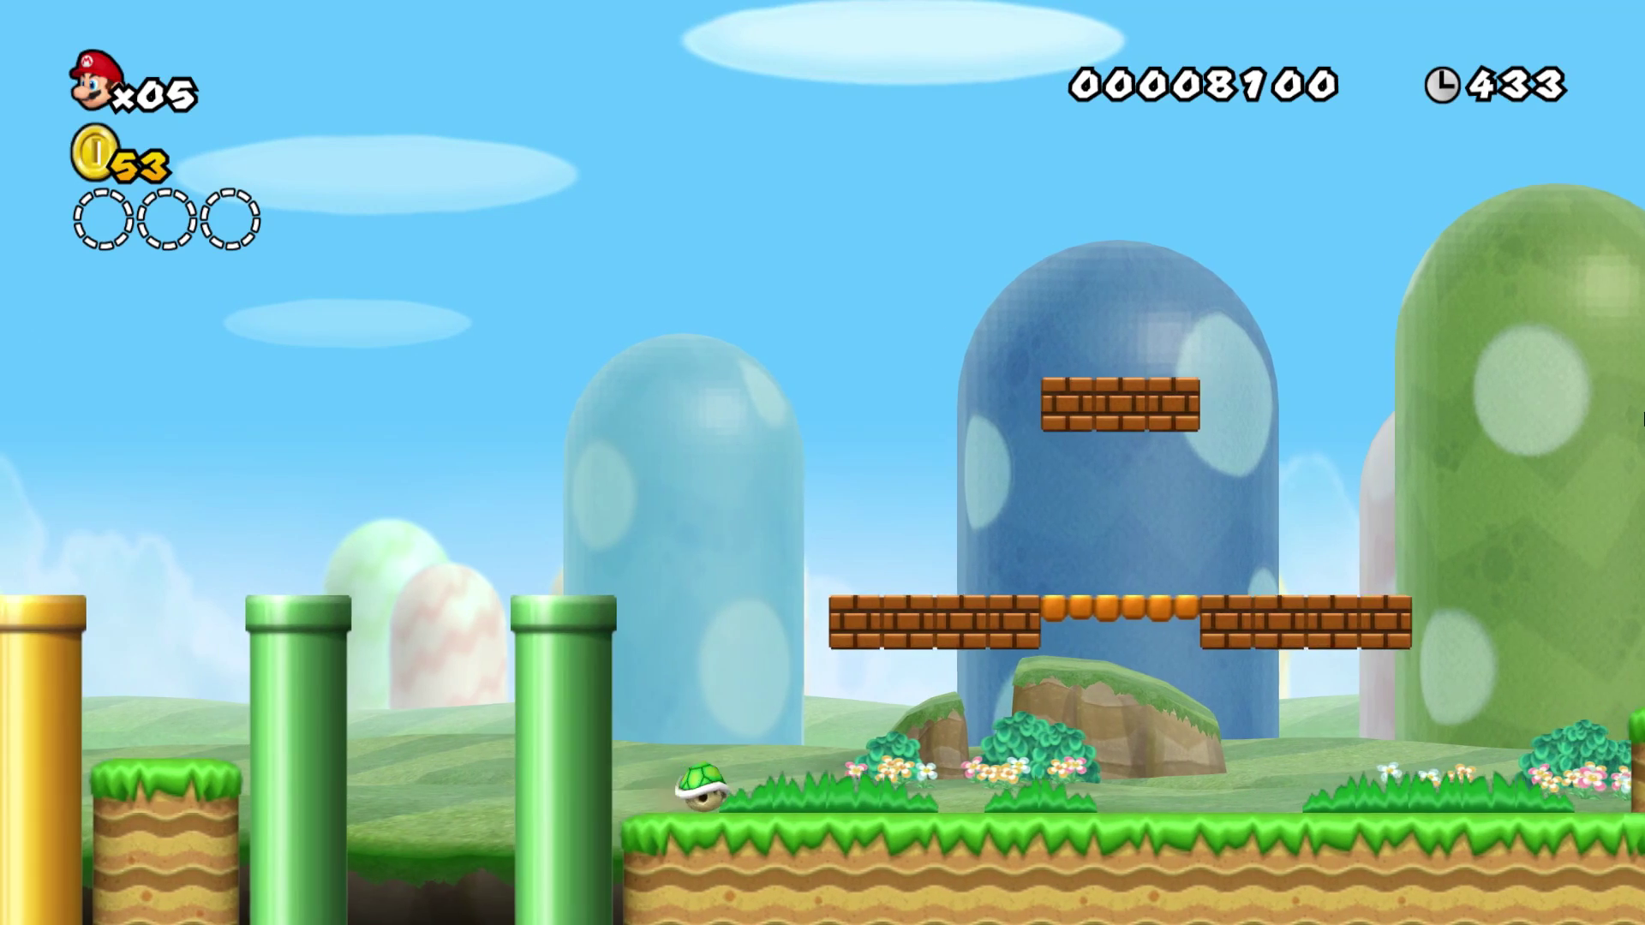
key(Right)
key(Right)
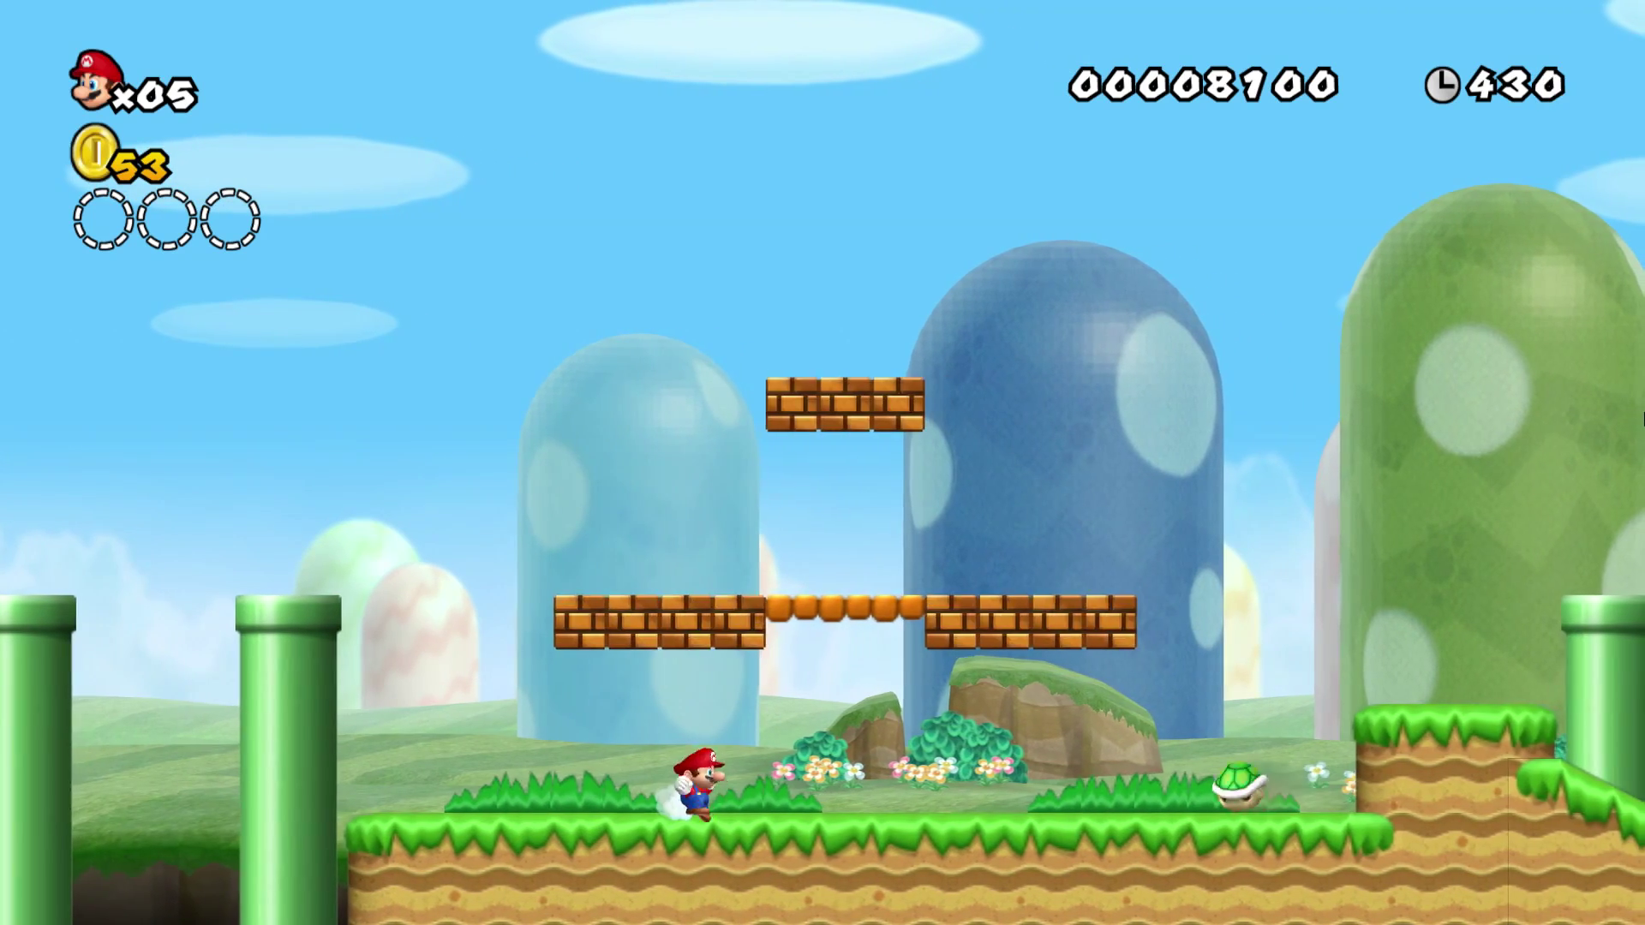
key(Right)
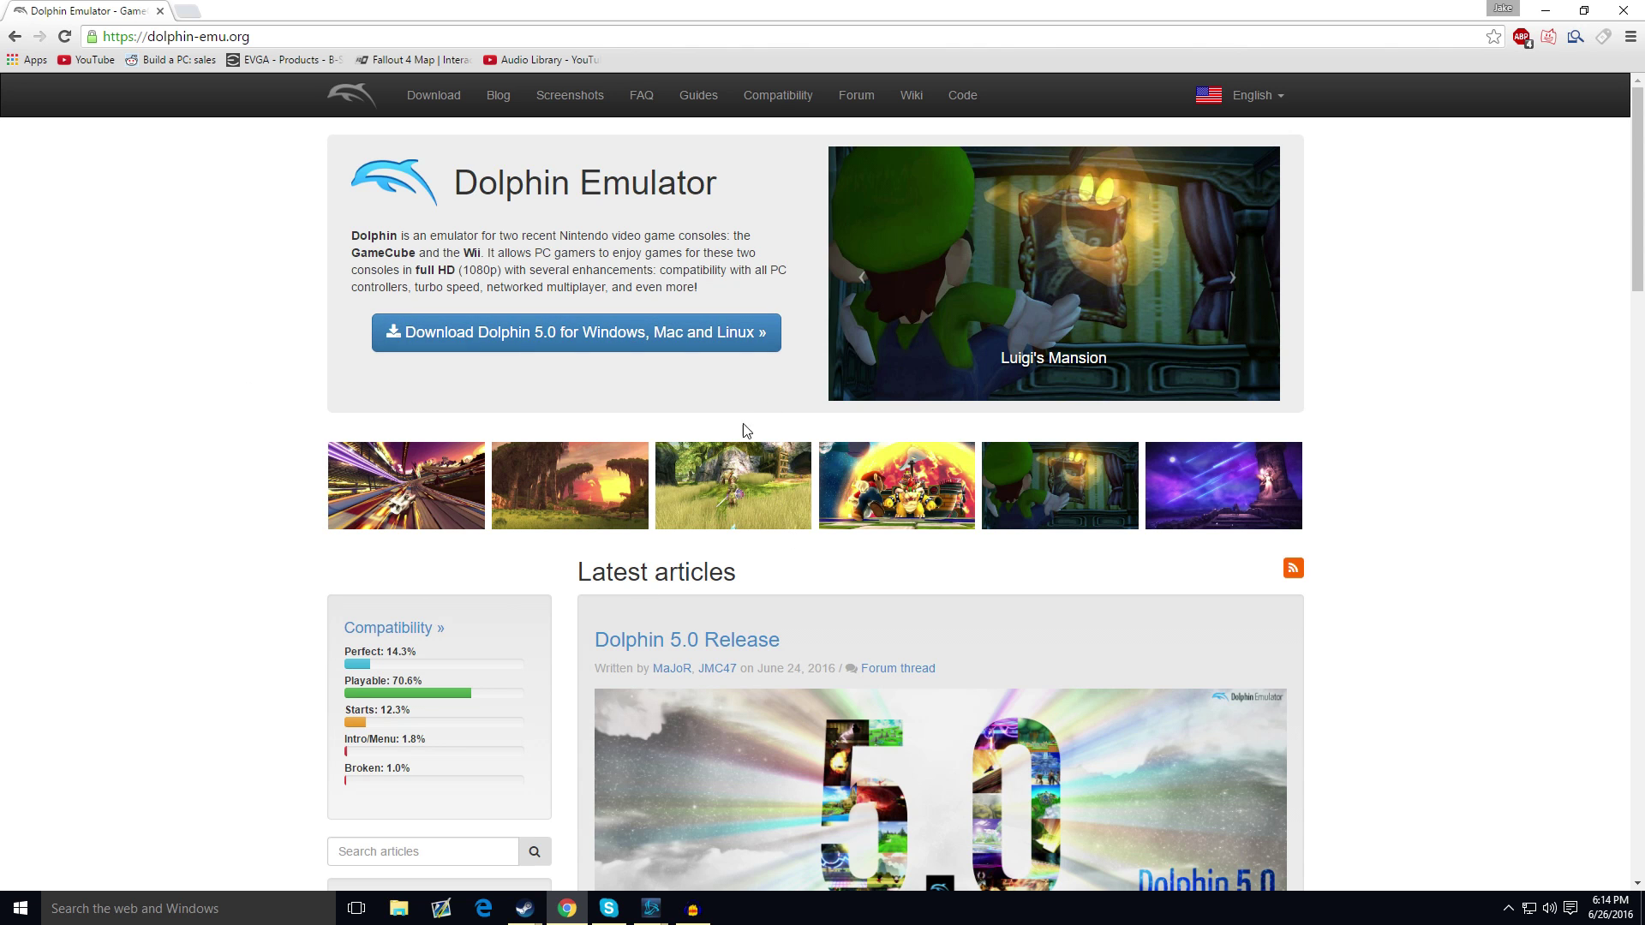
Step: Download the Windows x64 installer of Dolphin 5.0 from the official website and launch it
click(544, 340)
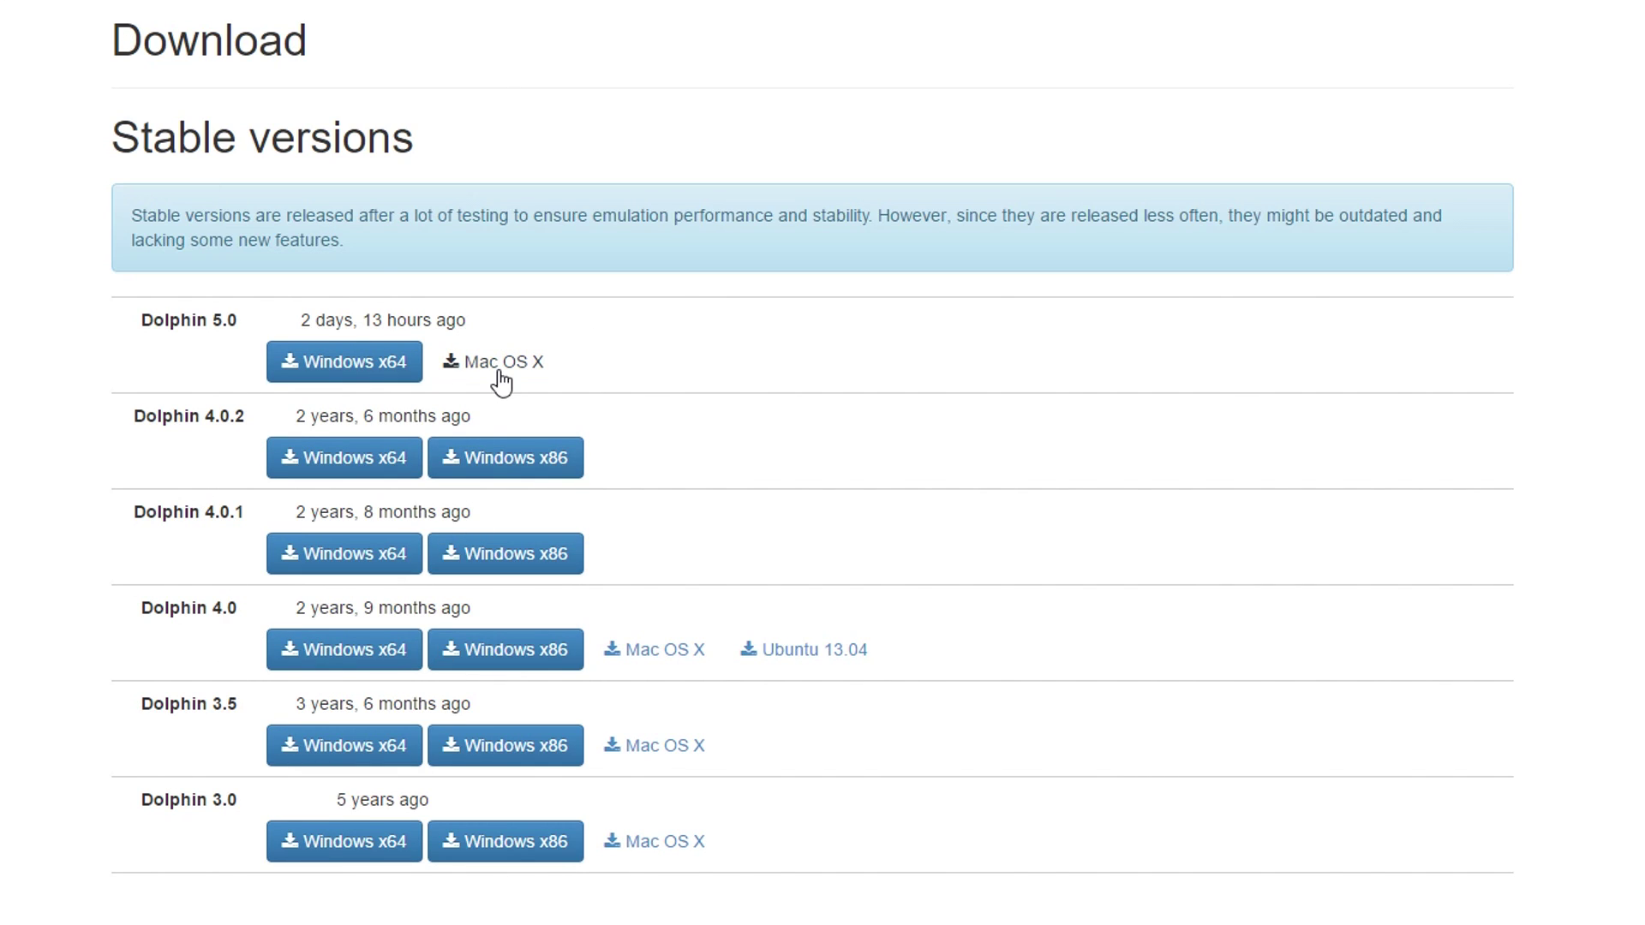
click(354, 366)
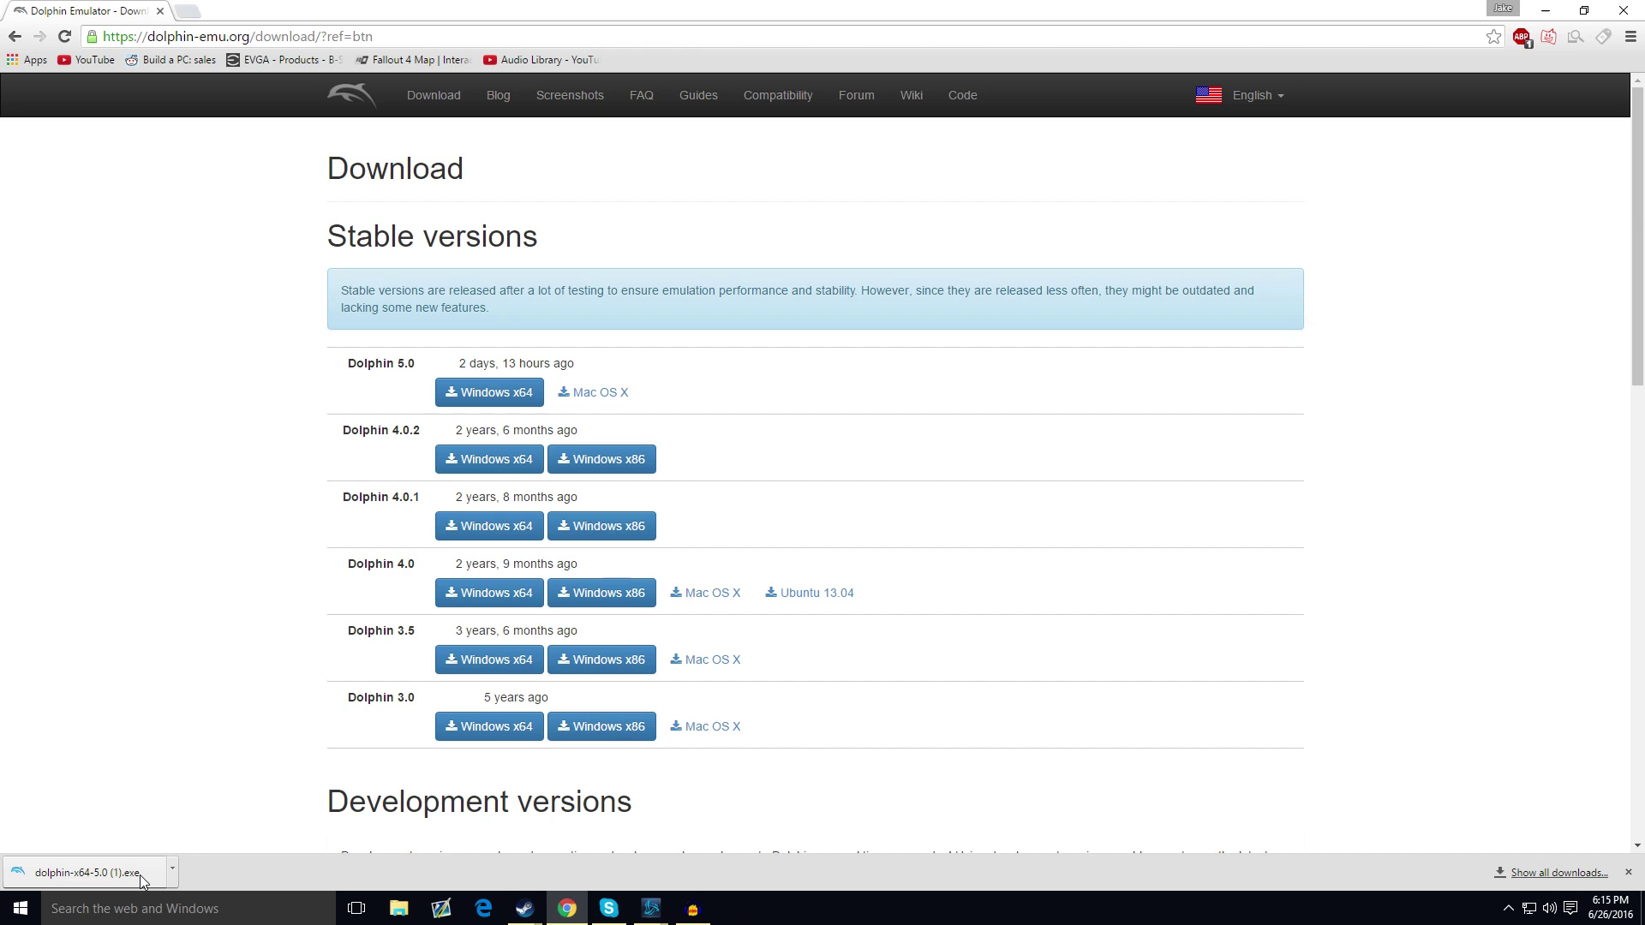
click(481, 756)
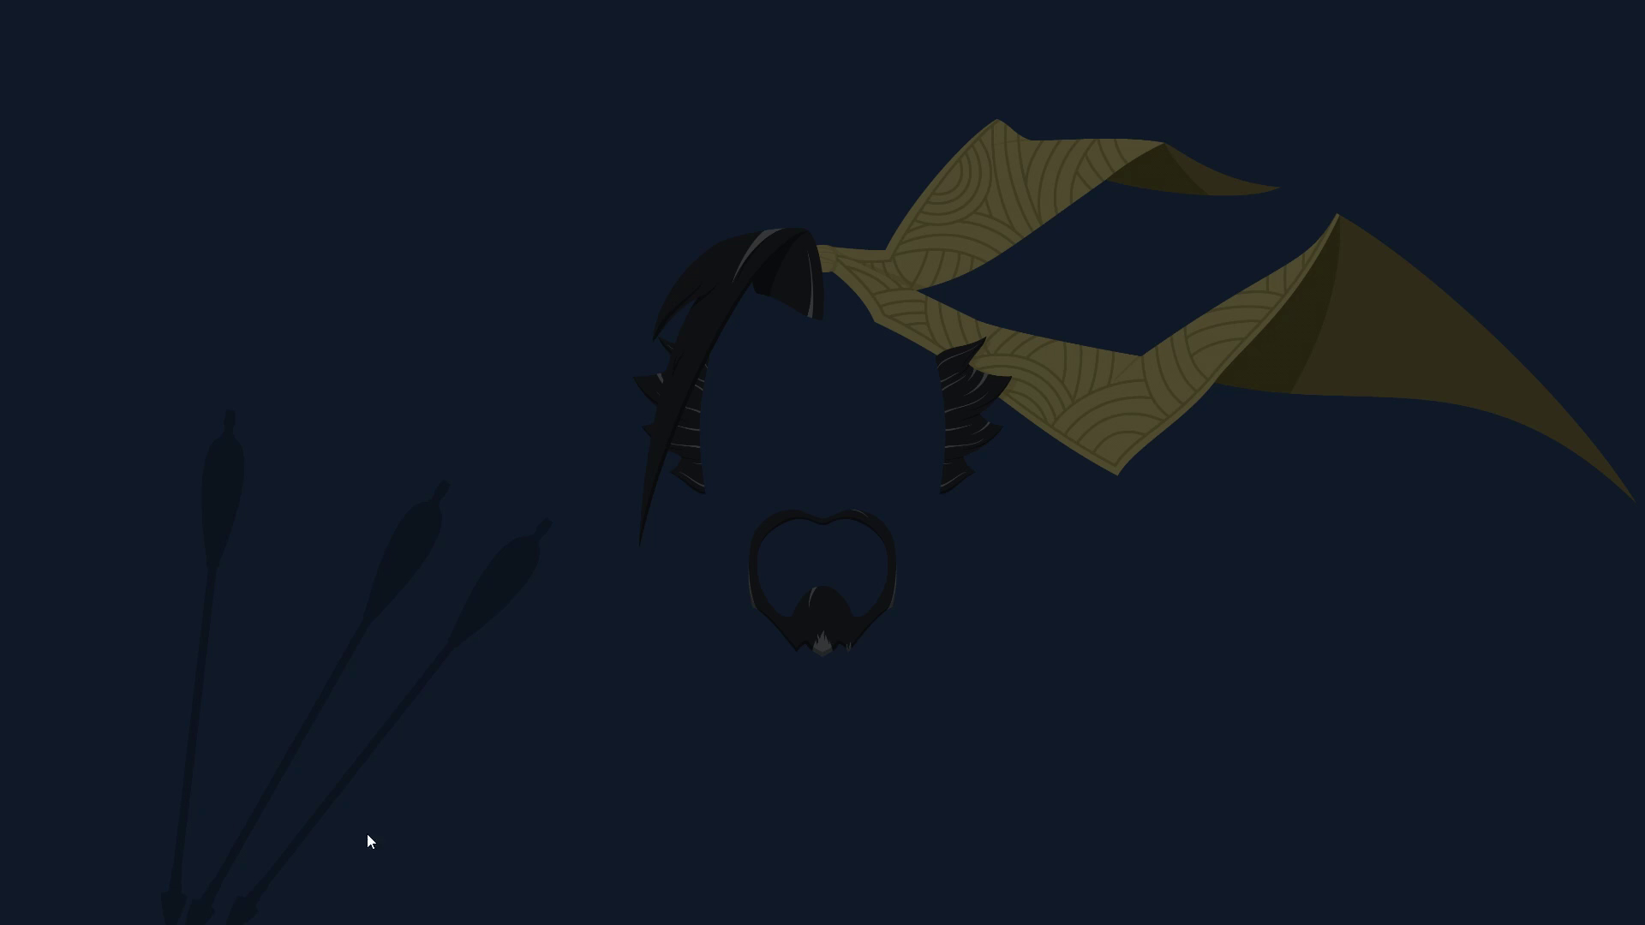
Step: Allow the Dolphin installer to run, accept the license agreement and keep the DirectX Runtime and Visual C++ 2015 components selected
click(894, 488)
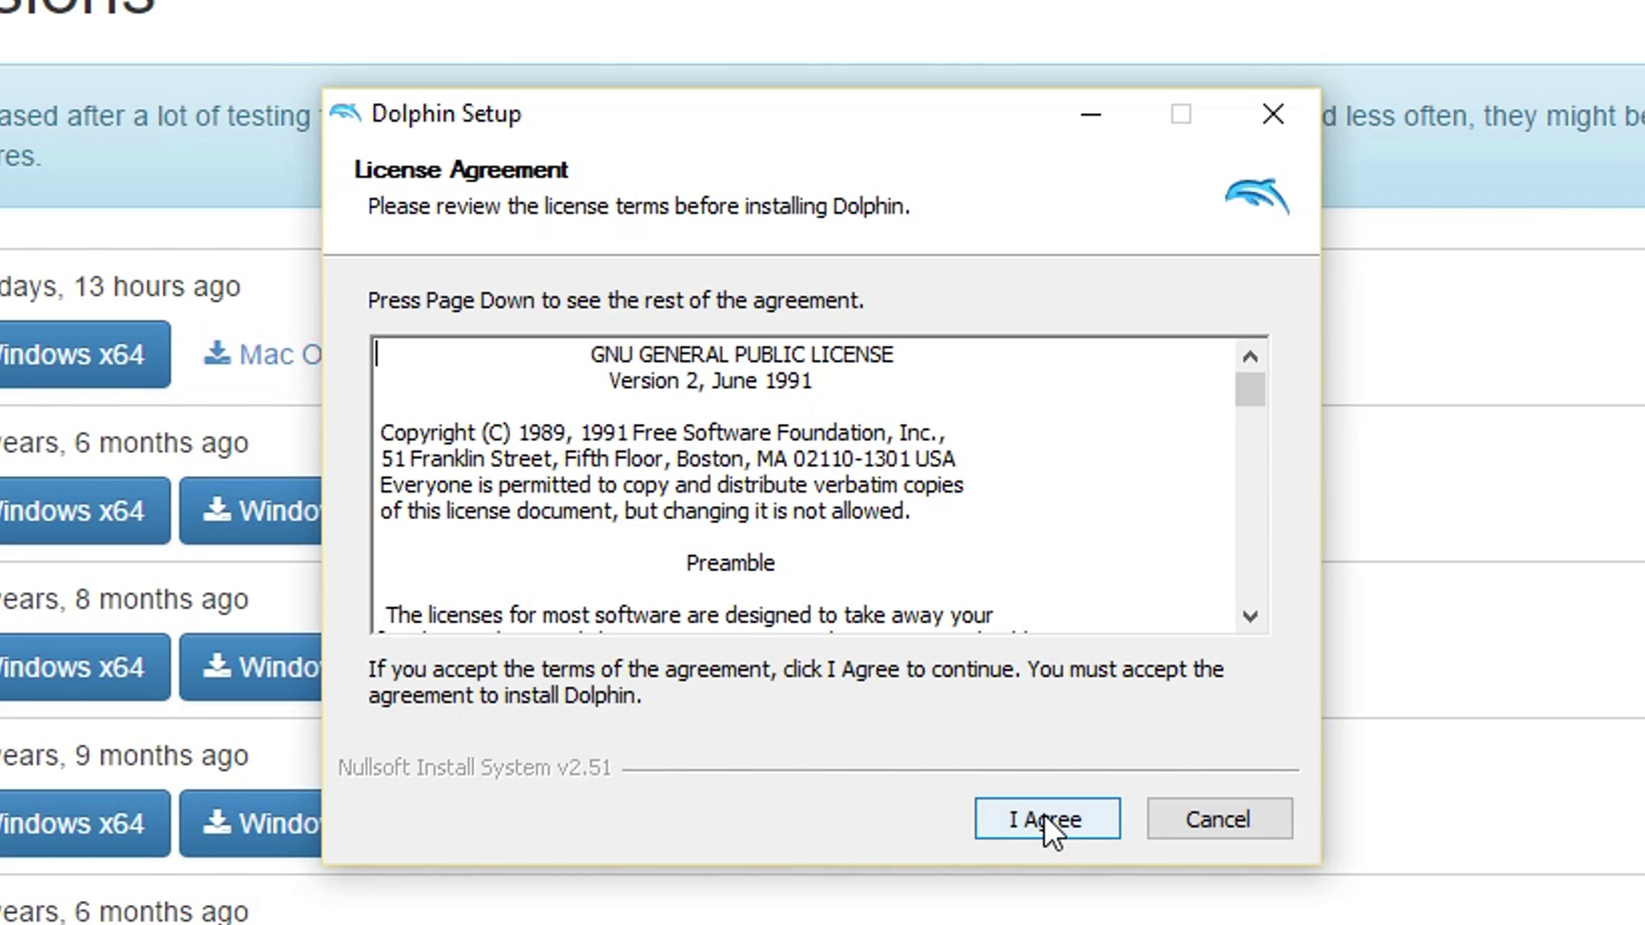
click(1045, 820)
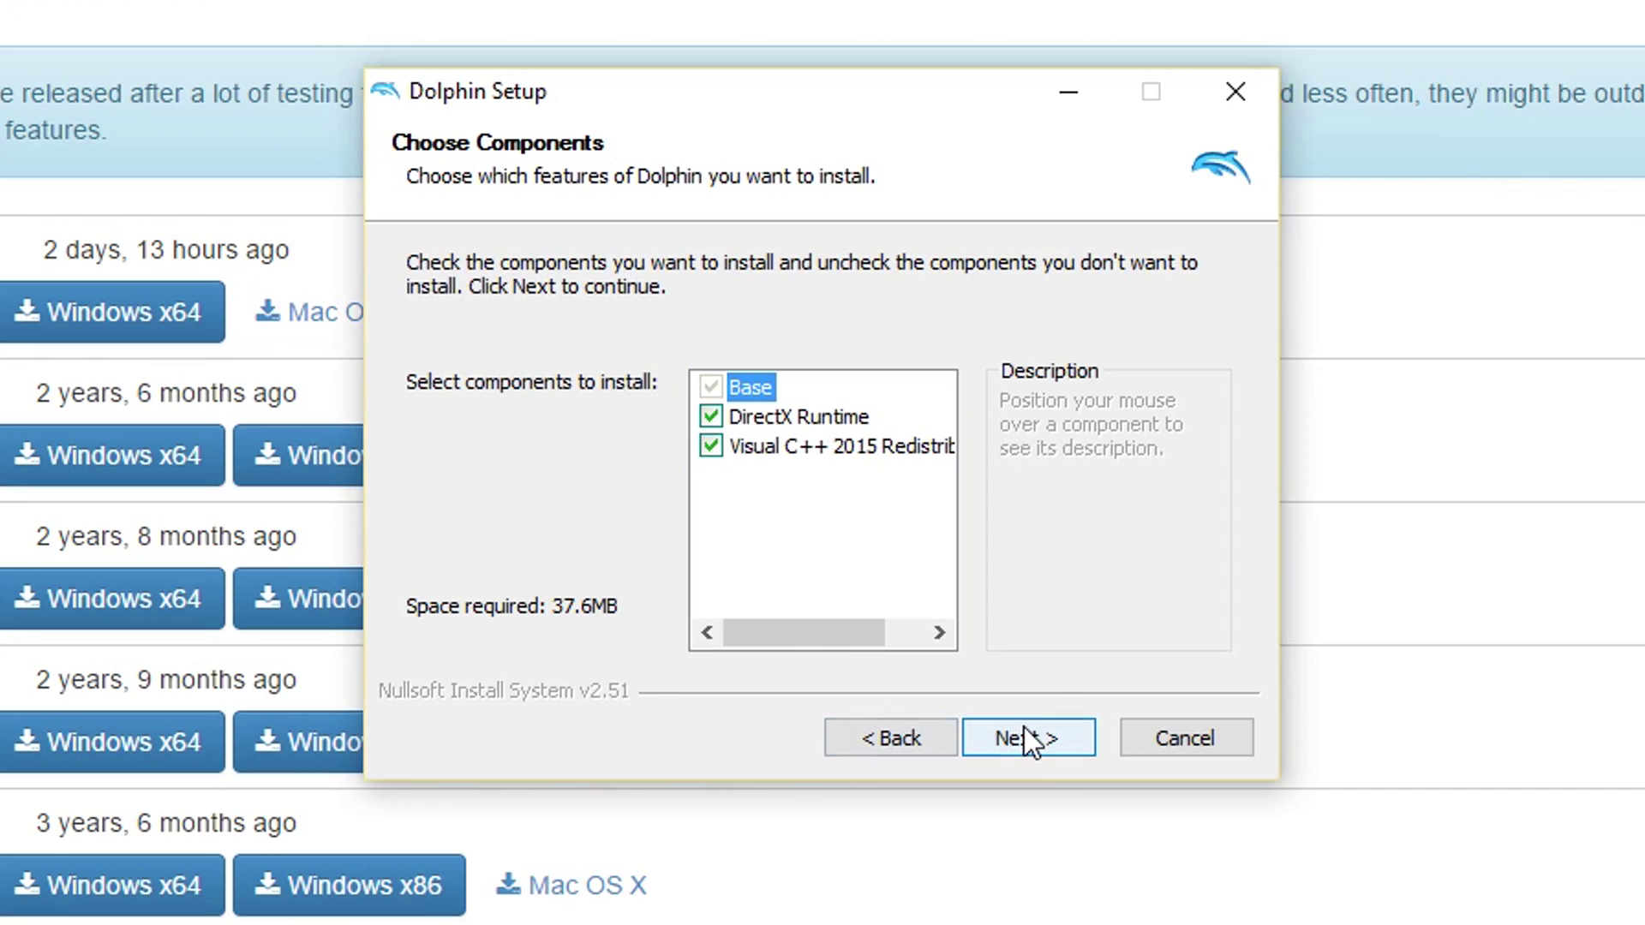
click(1044, 817)
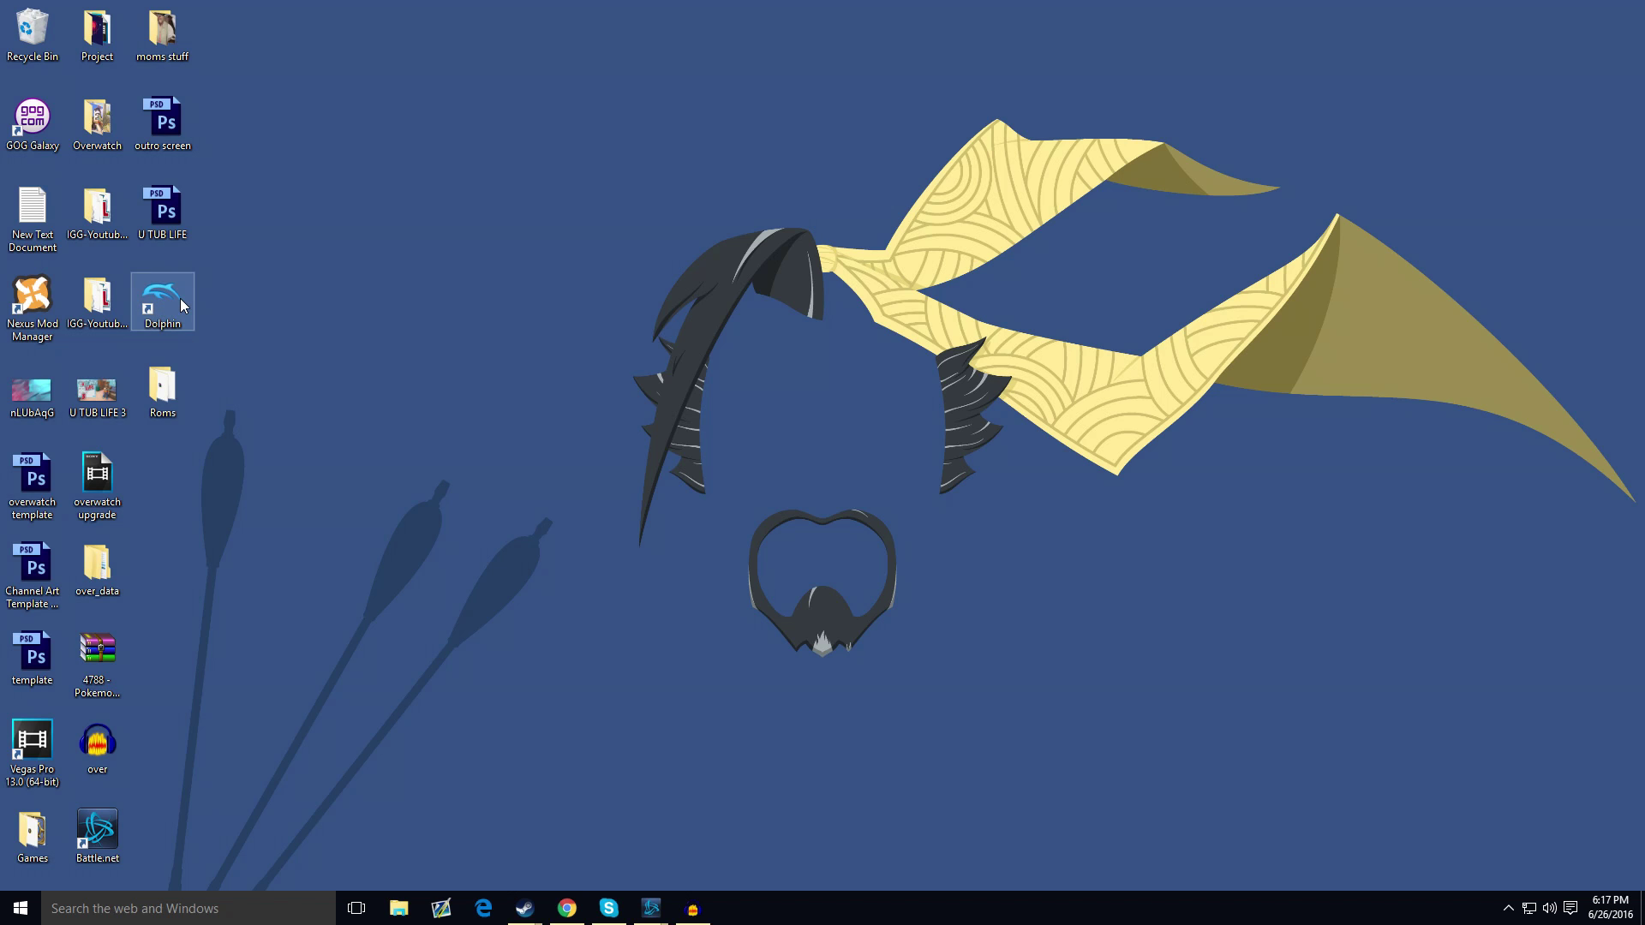
Step: Start Dolphin from its desktop shortcut and move the Audacity window
double_click(175, 304)
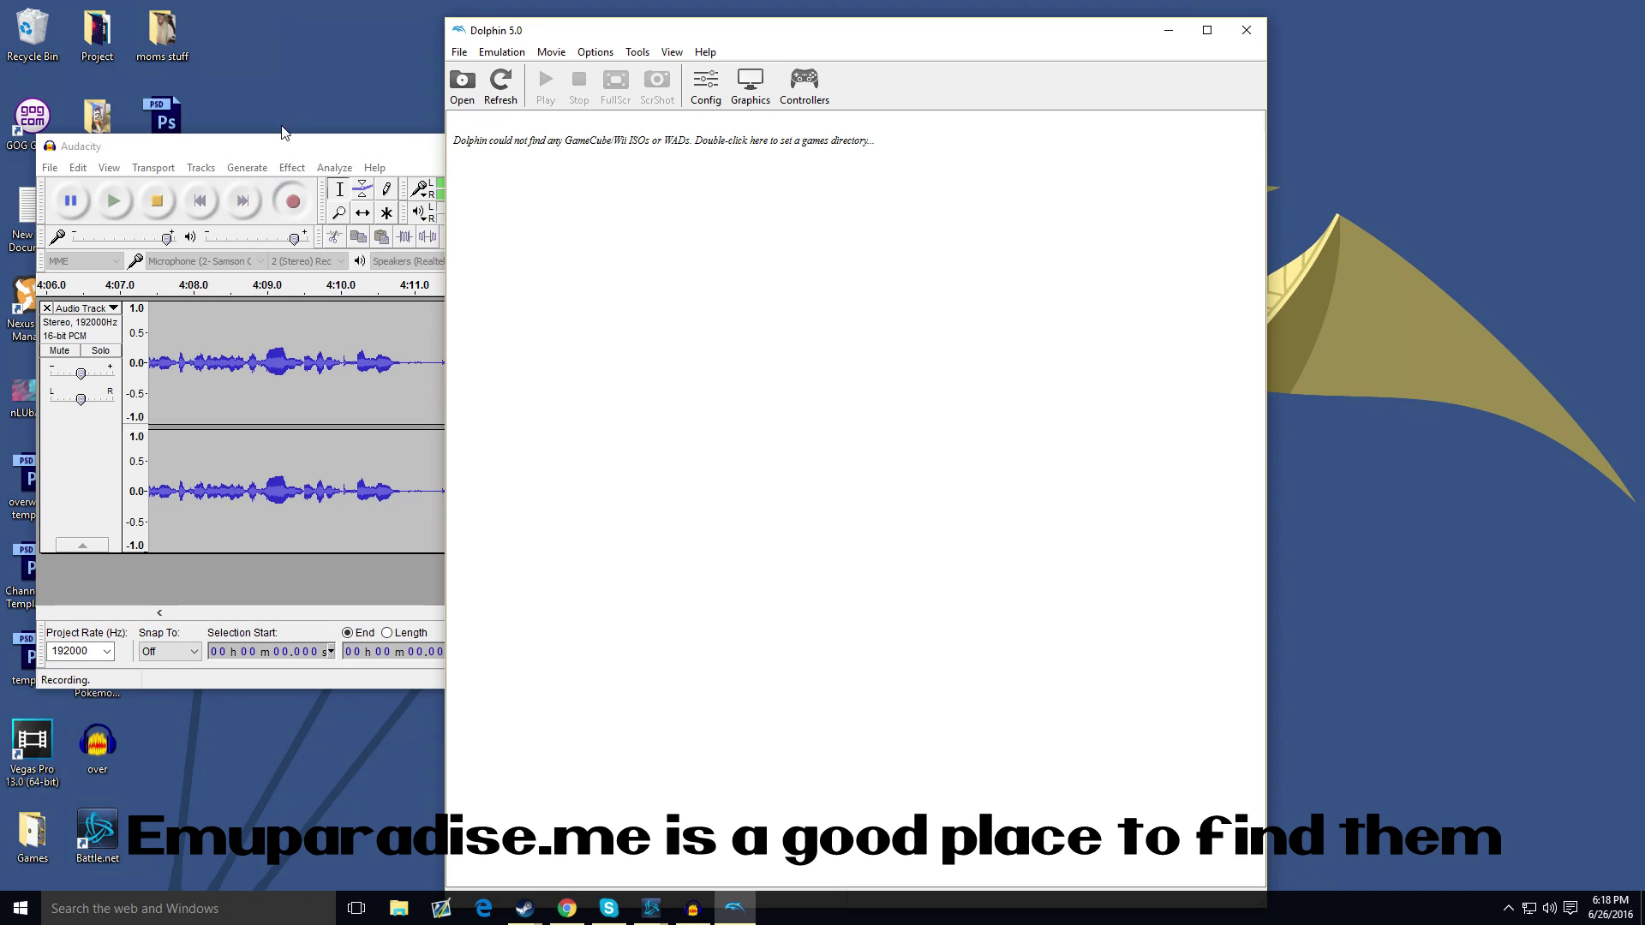
drag(285, 145, 810, 231)
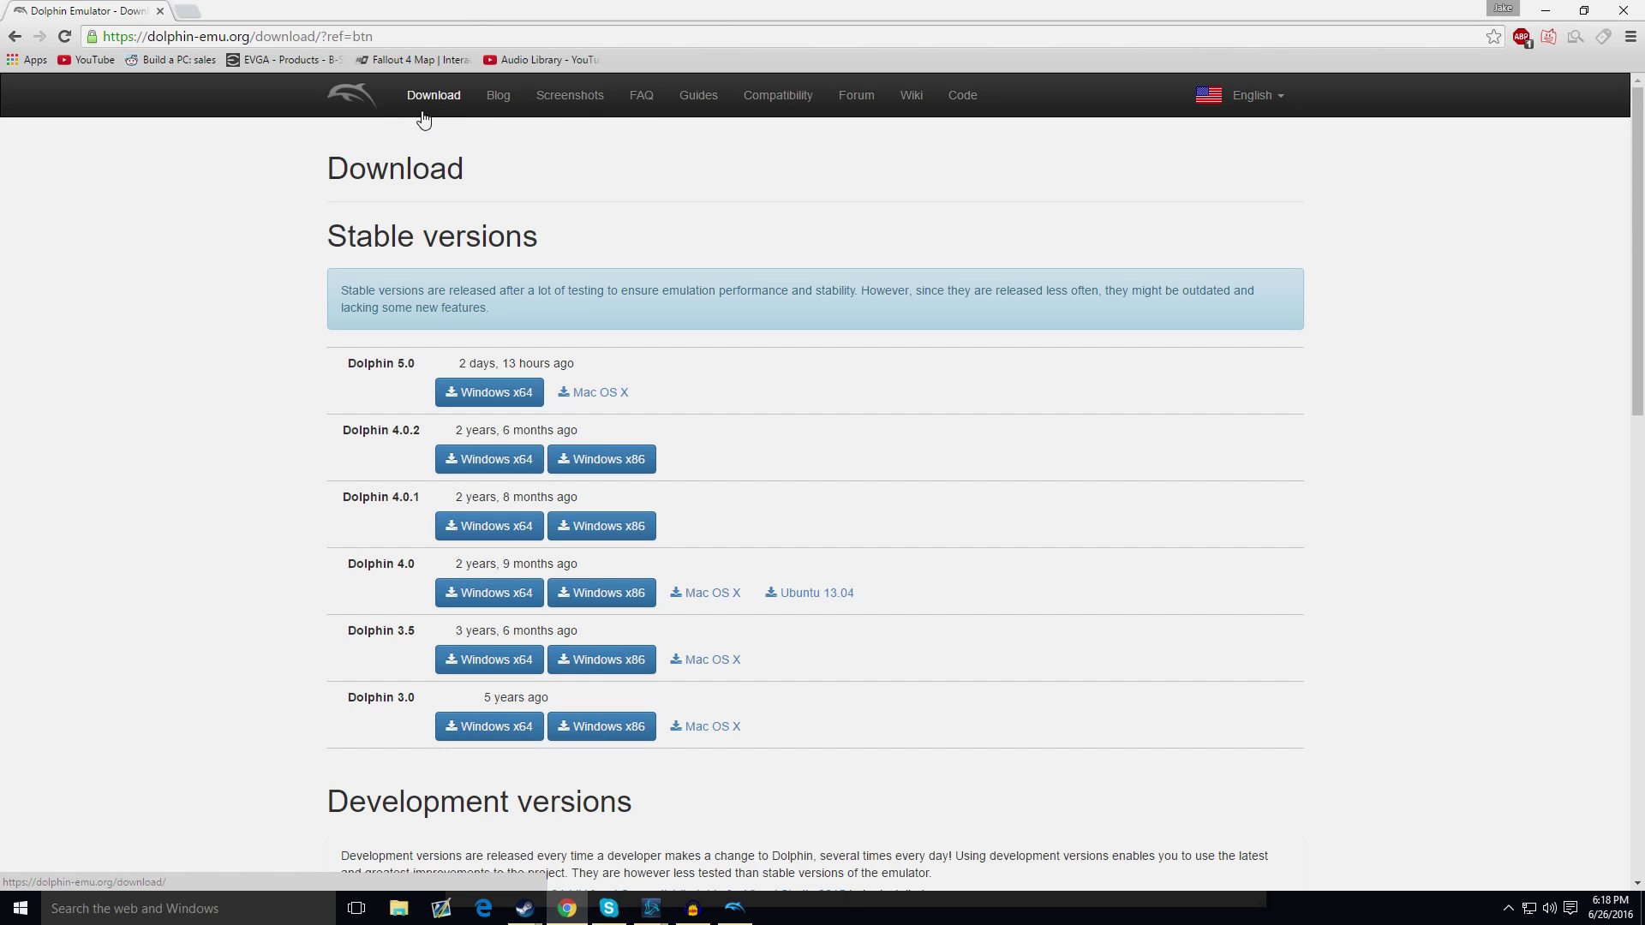
Step: Switch to Chrome and examine the compatibility ratings of games starting with R on the Dolphin website
click(358, 100)
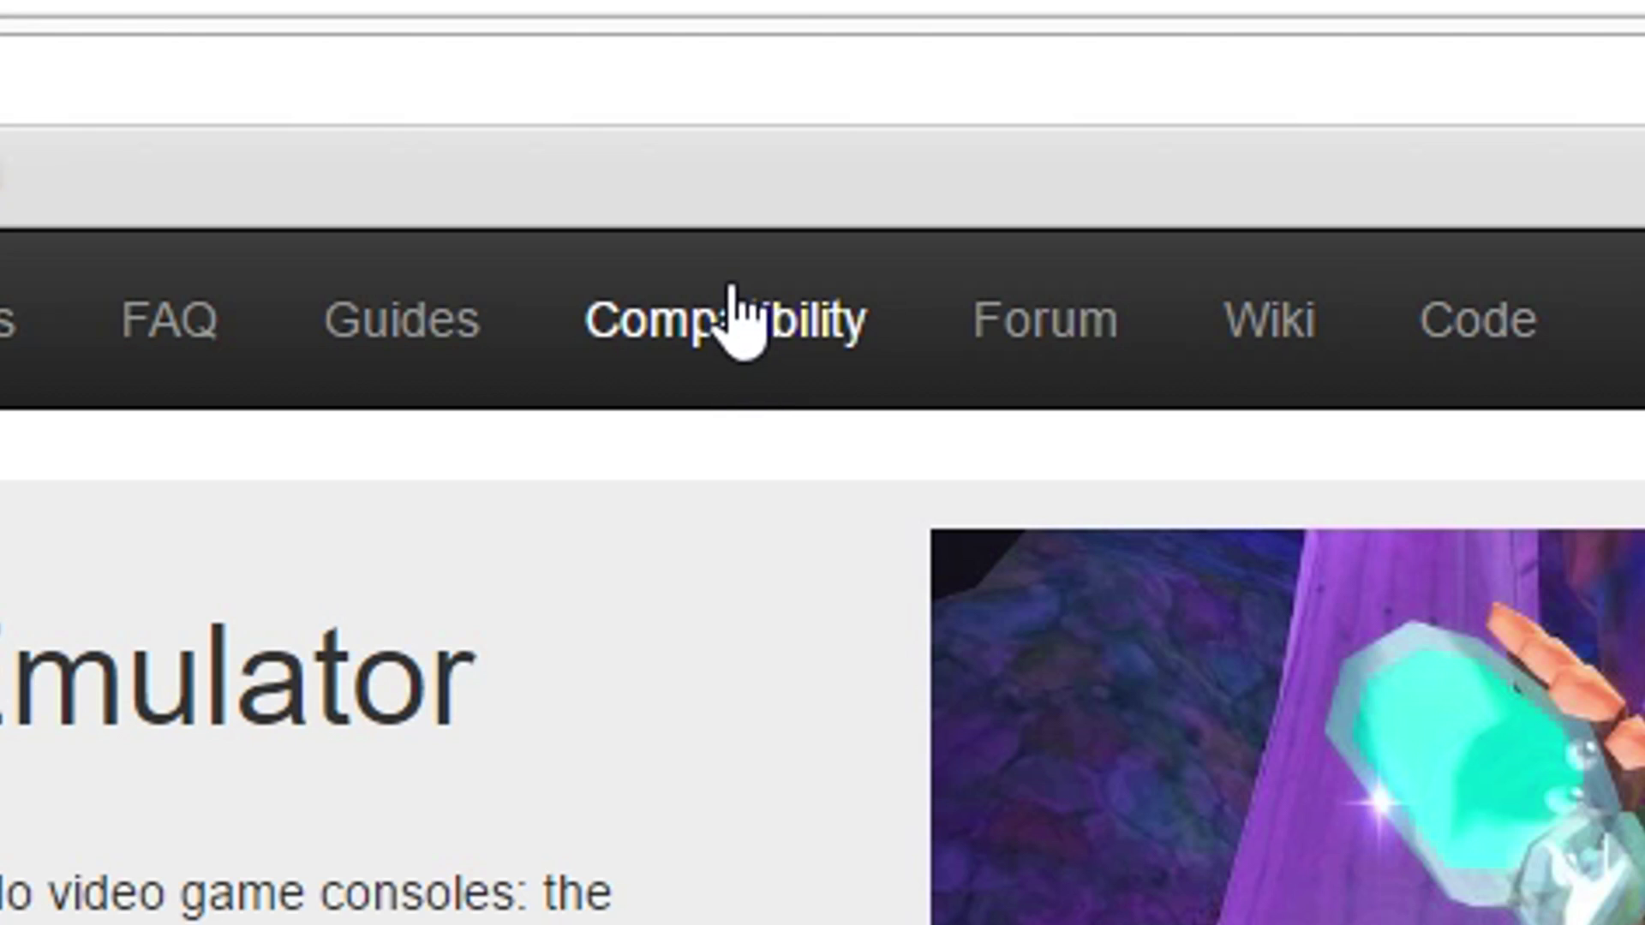
click(731, 296)
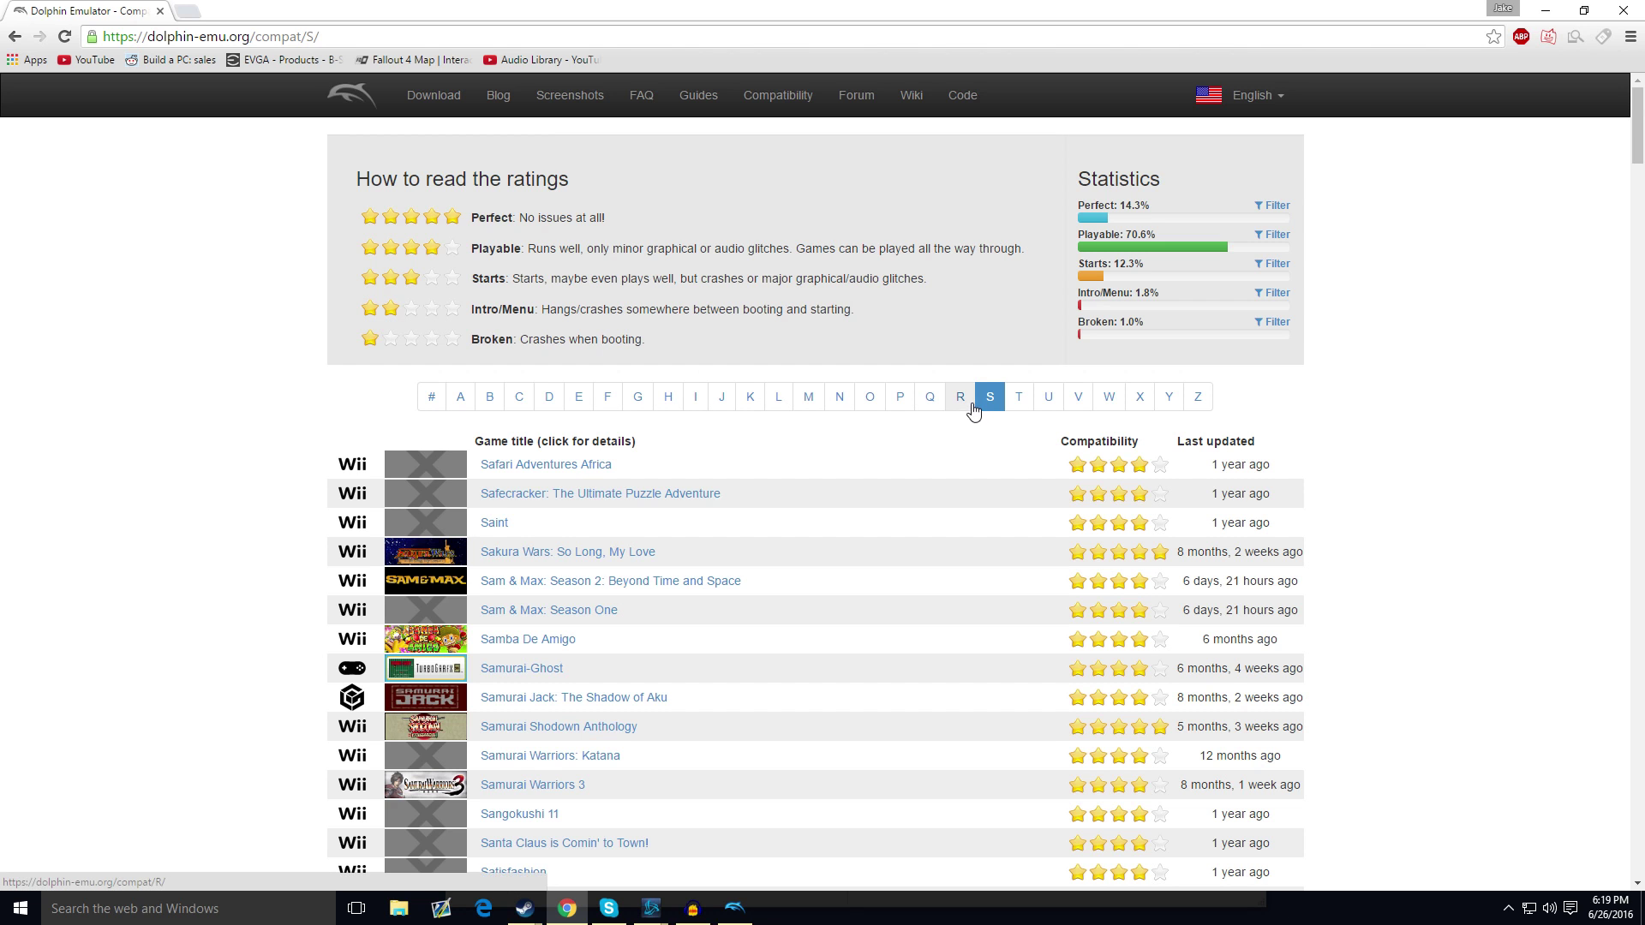
click(966, 401)
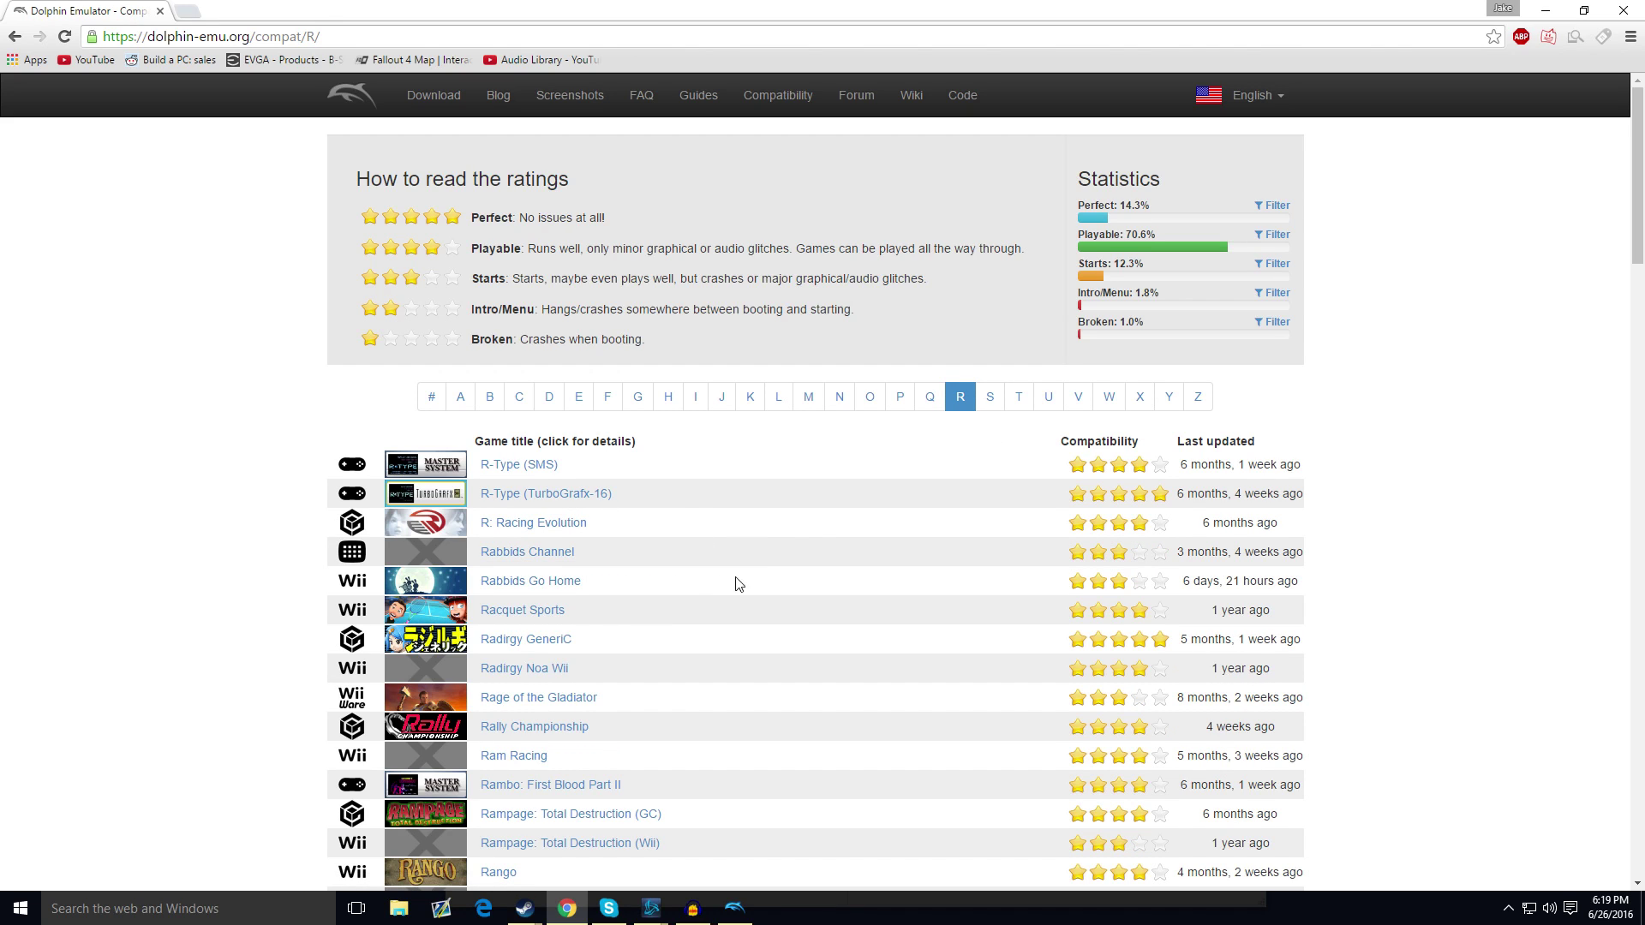
scroll(737, 580, down, 3)
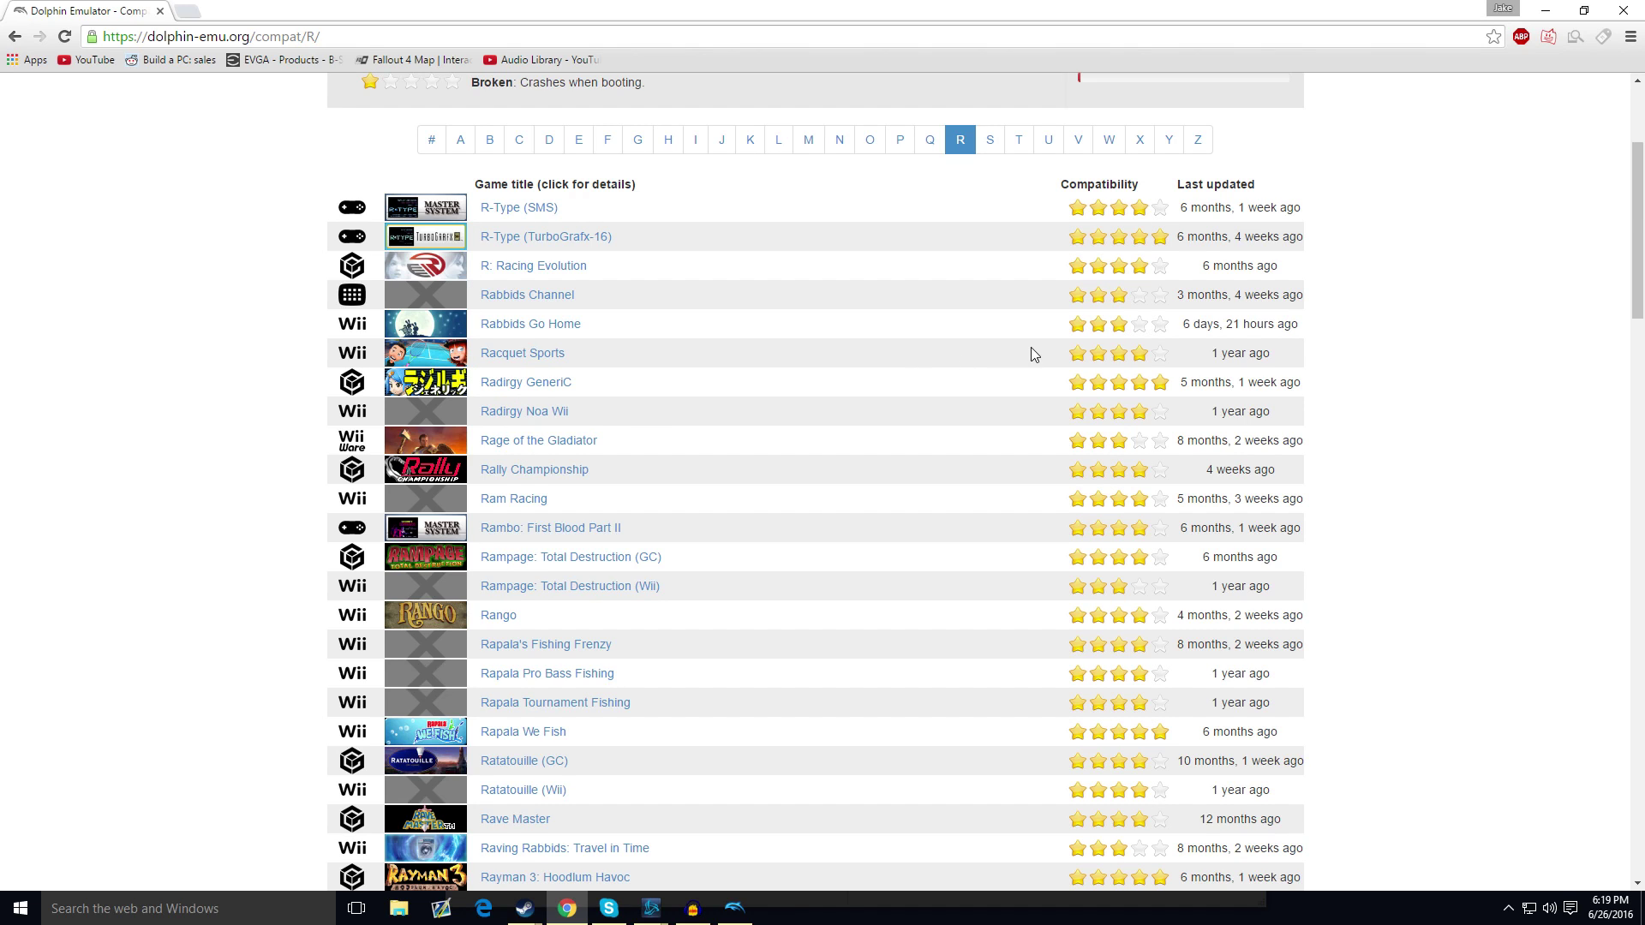
scroll(1031, 347, up, 3)
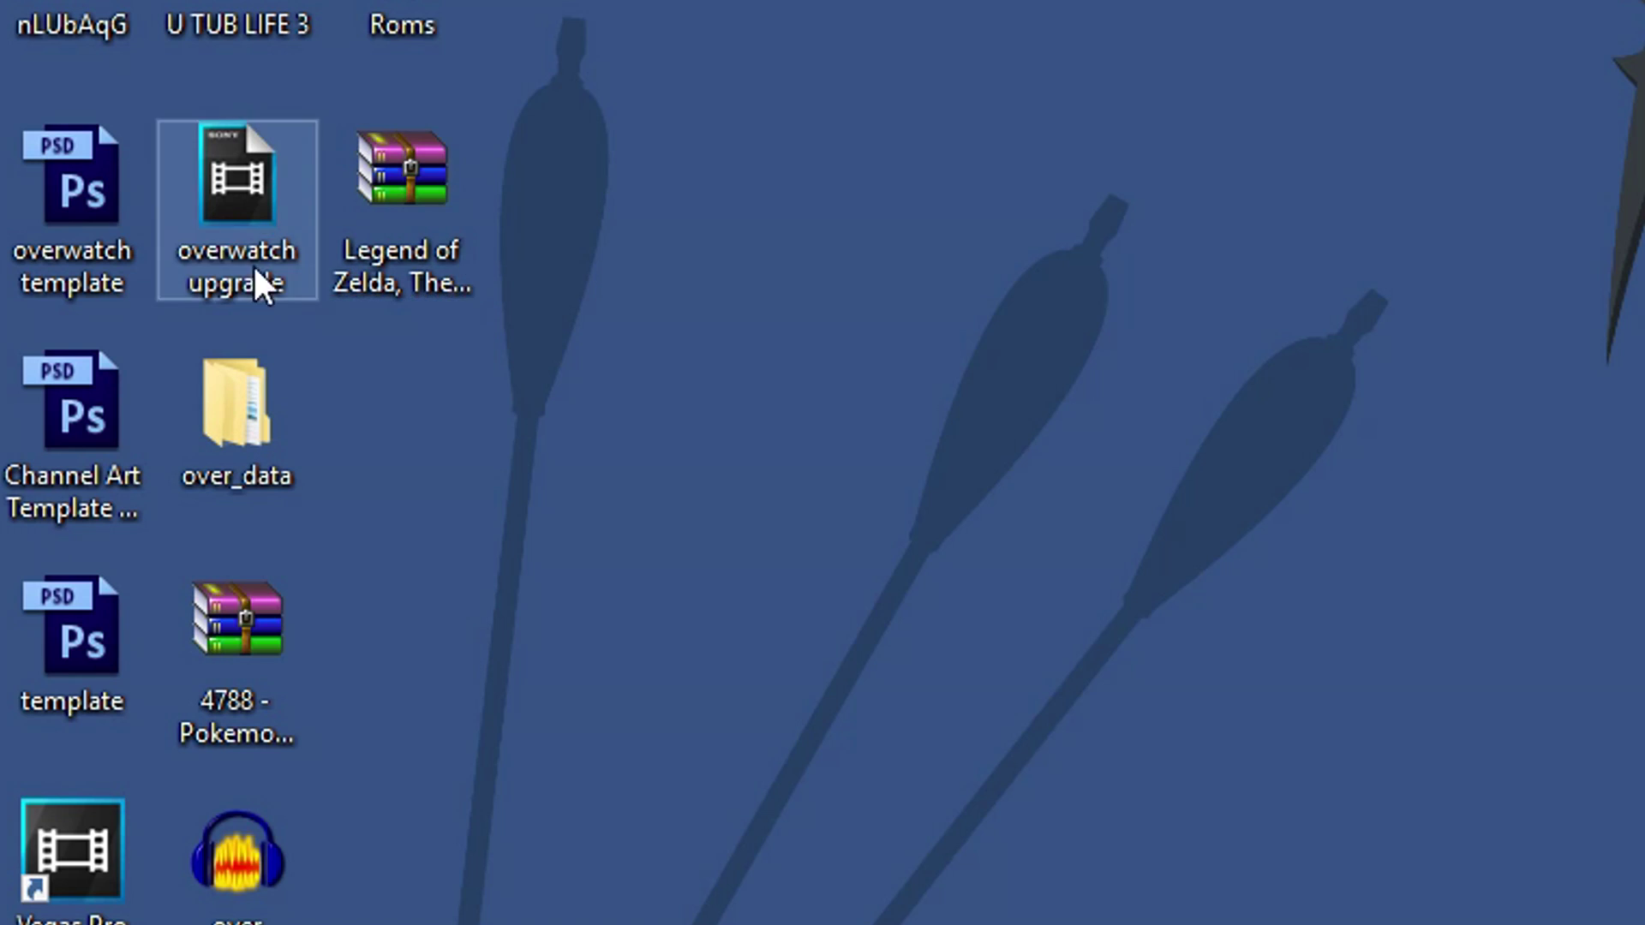
Step: Create a desktop folder named Rom and move the Legend of Zelda: The Wind Waker (USA) archive into it
click(395, 257)
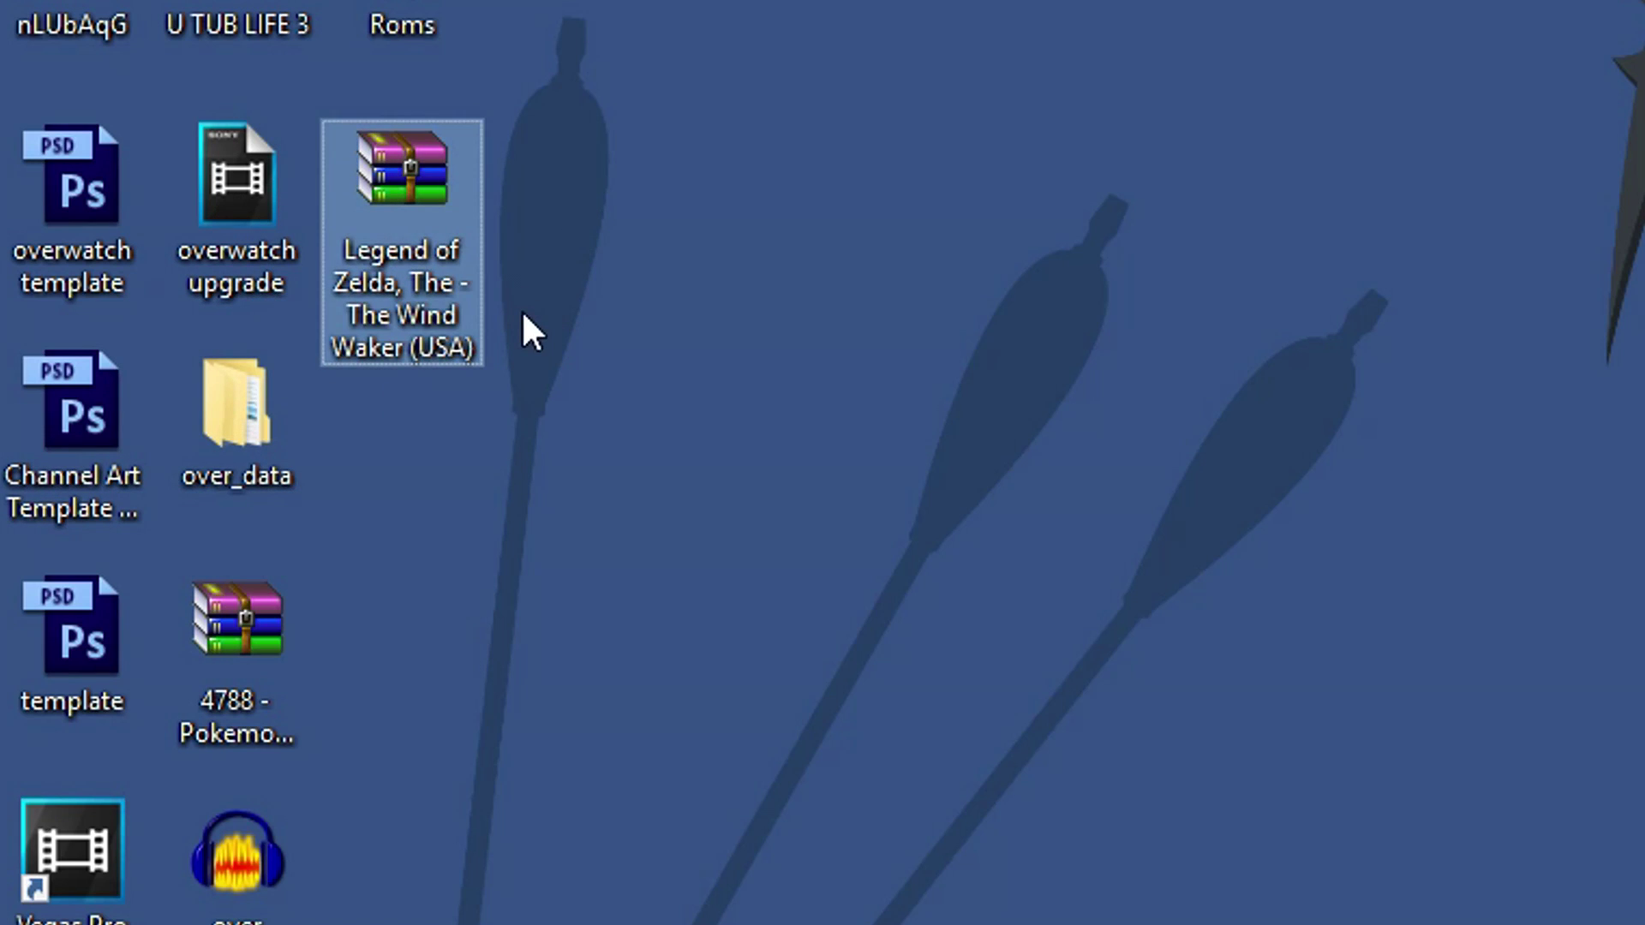
click(677, 241)
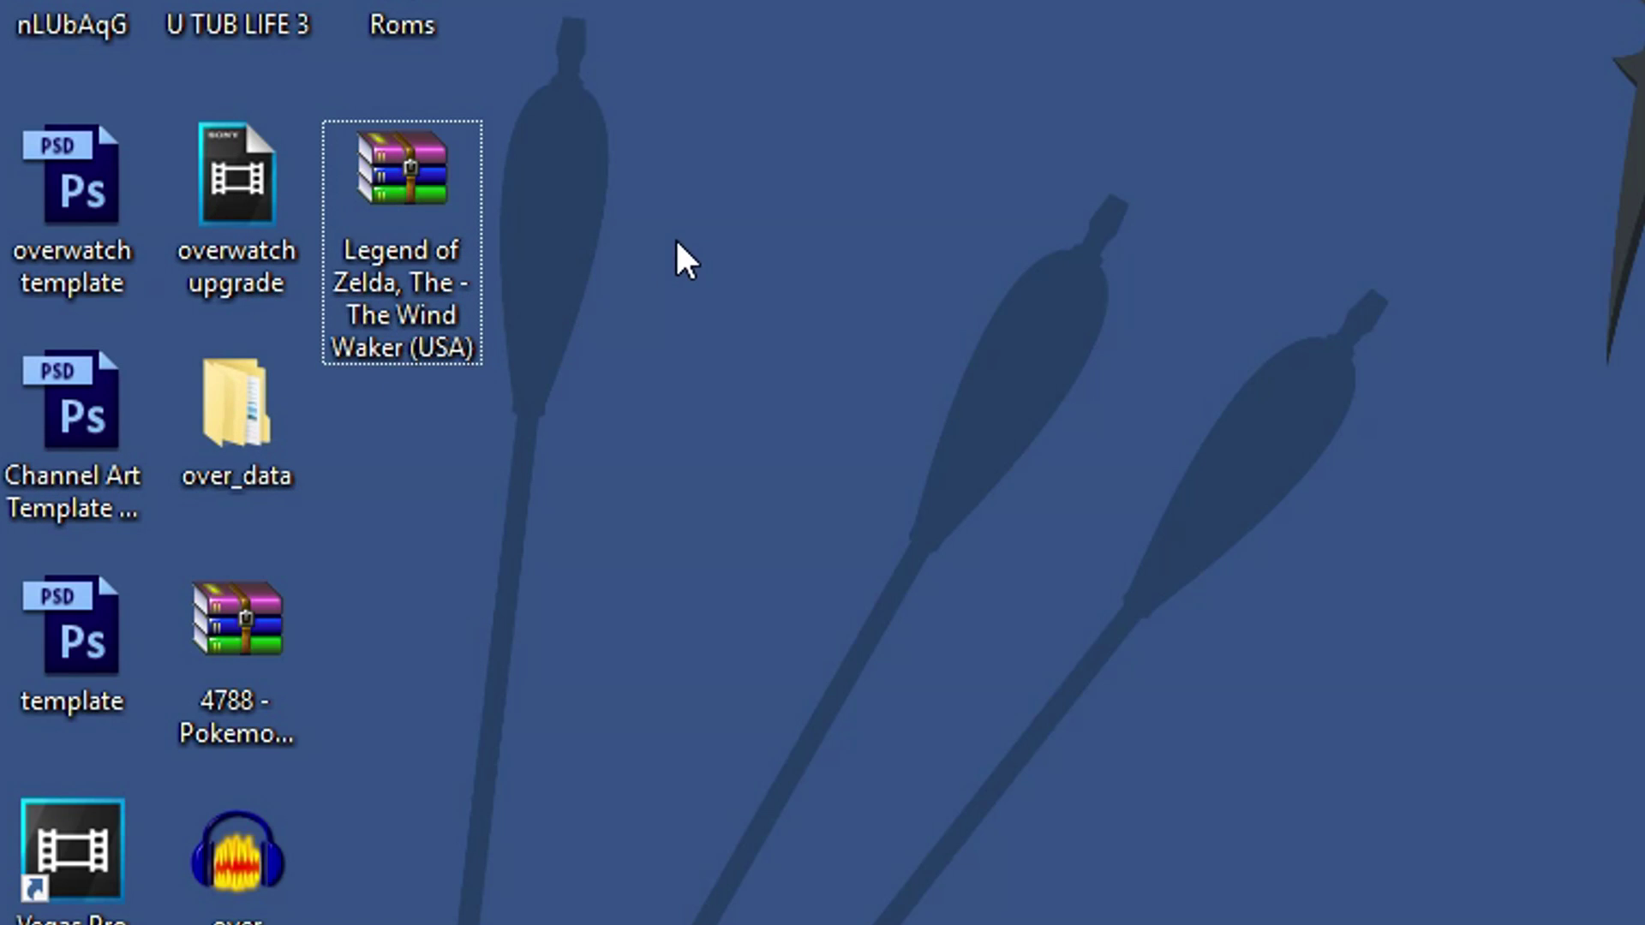
right_click(381, 490)
mouse_move(561, 904)
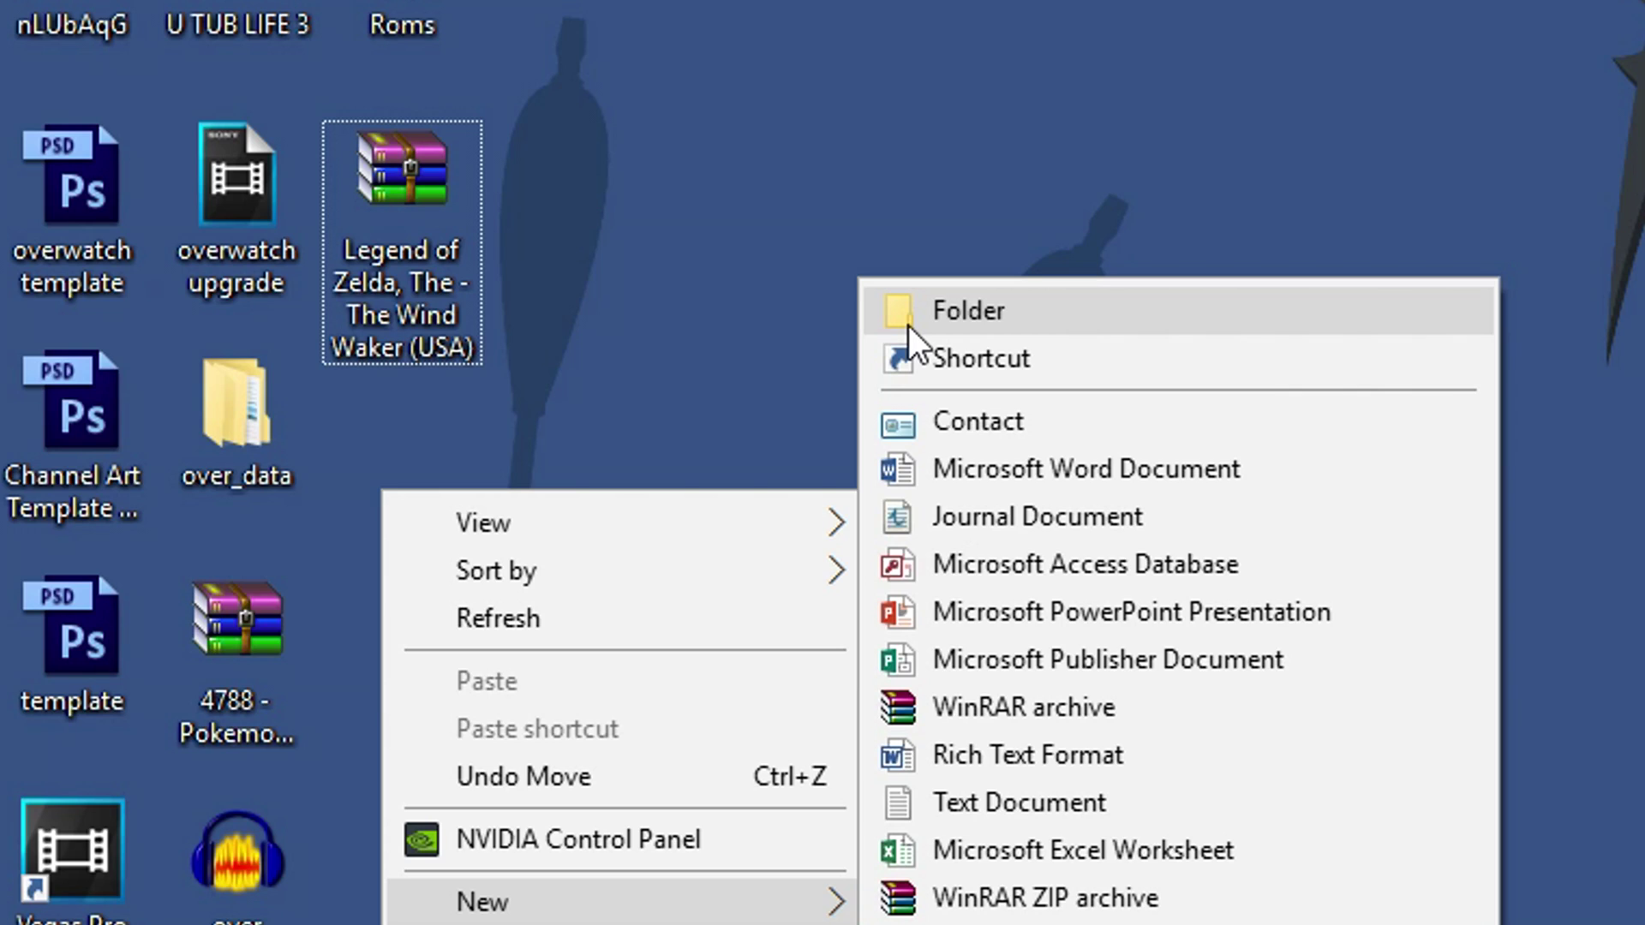
click(908, 326)
key(Return)
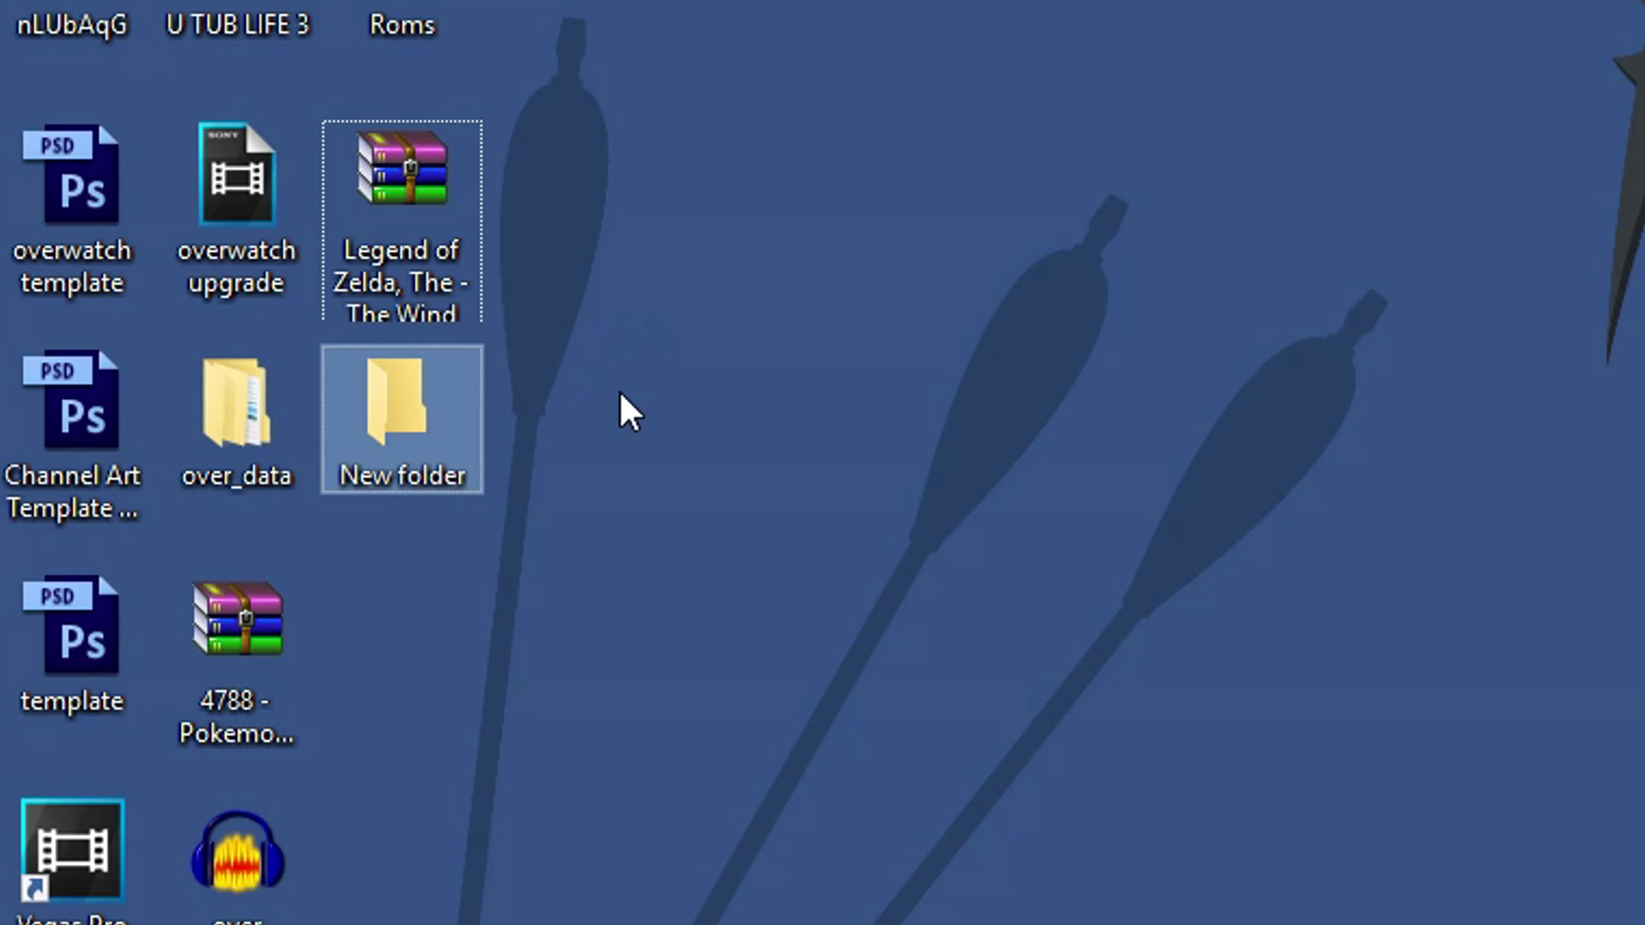
click(406, 451)
text(Rom)
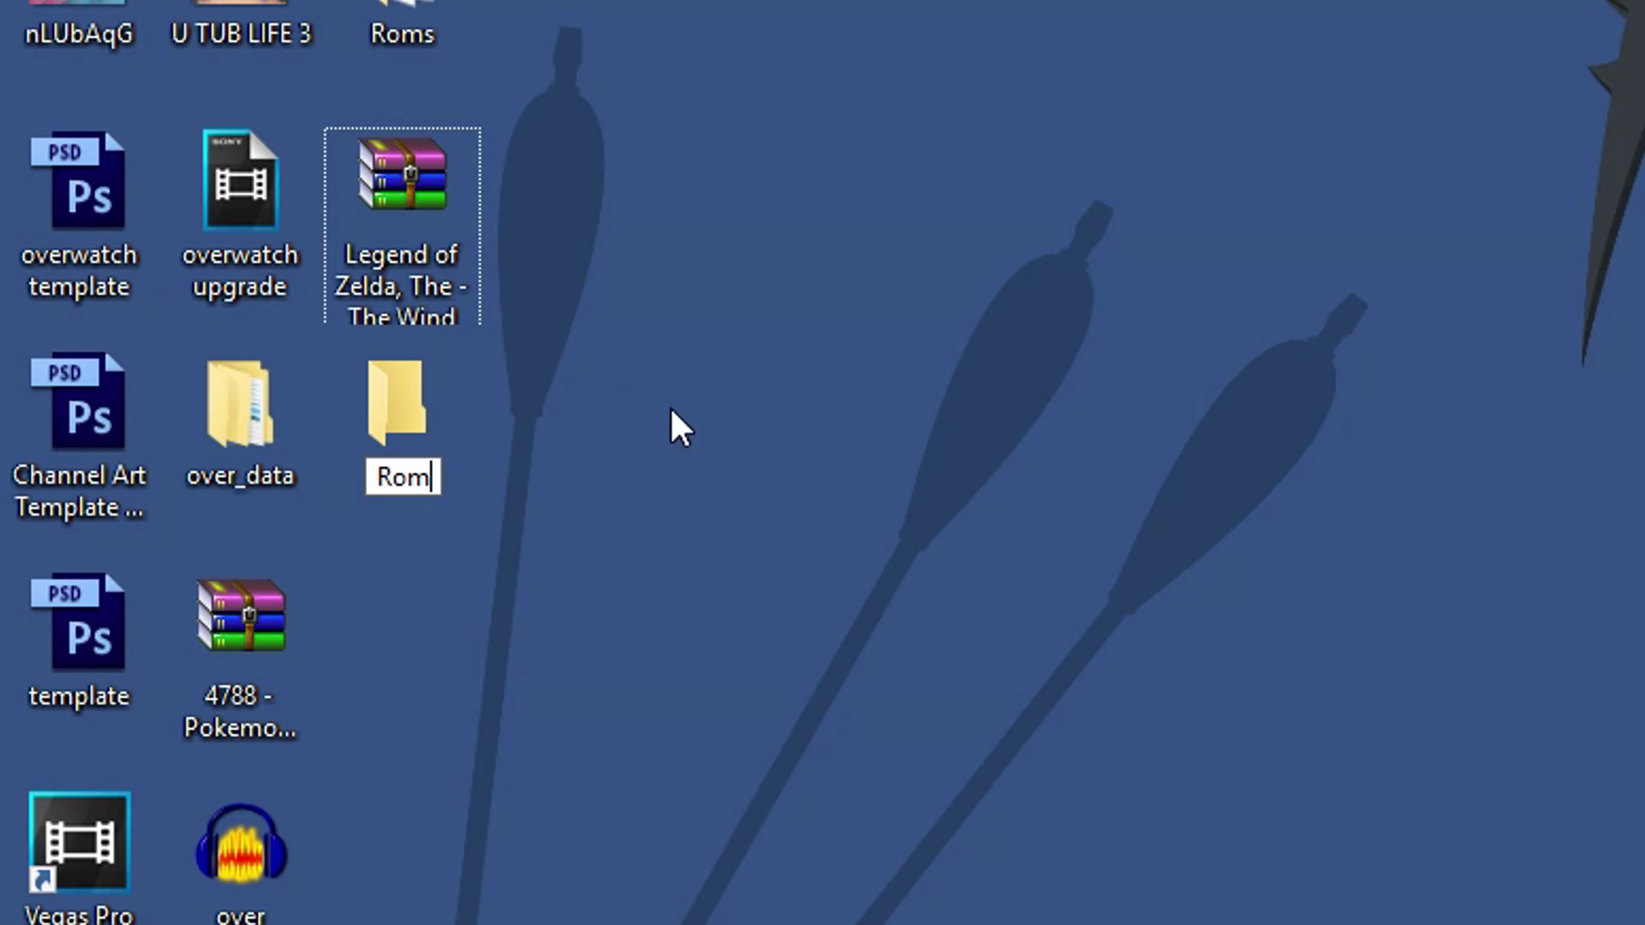
key(Return)
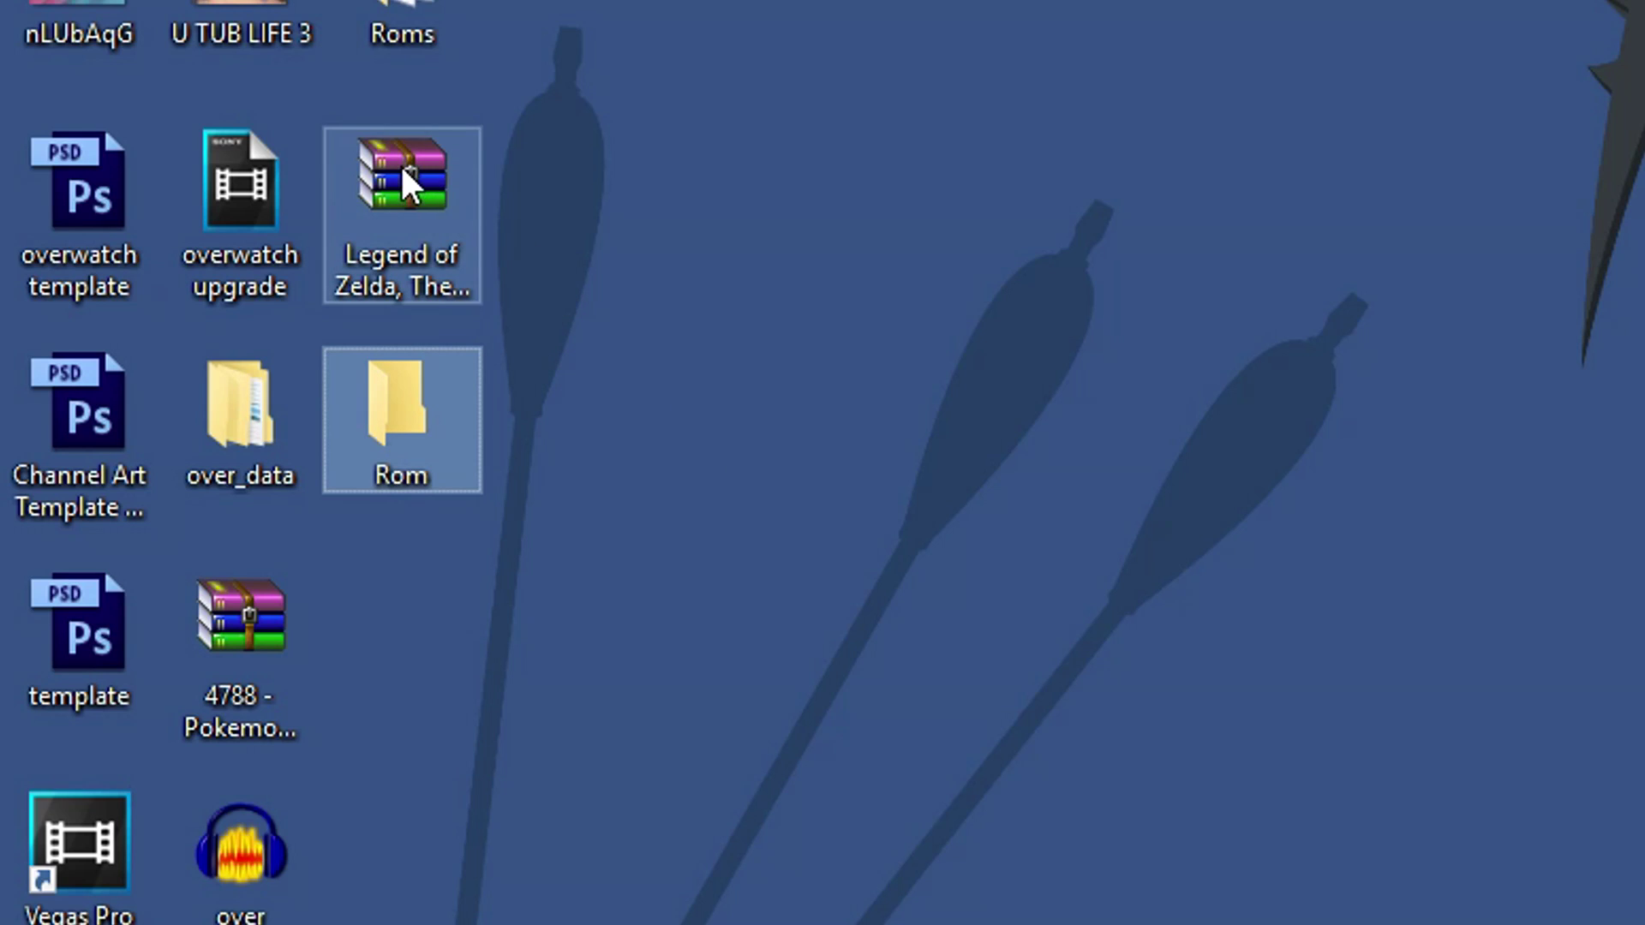
drag(404, 170, 412, 430)
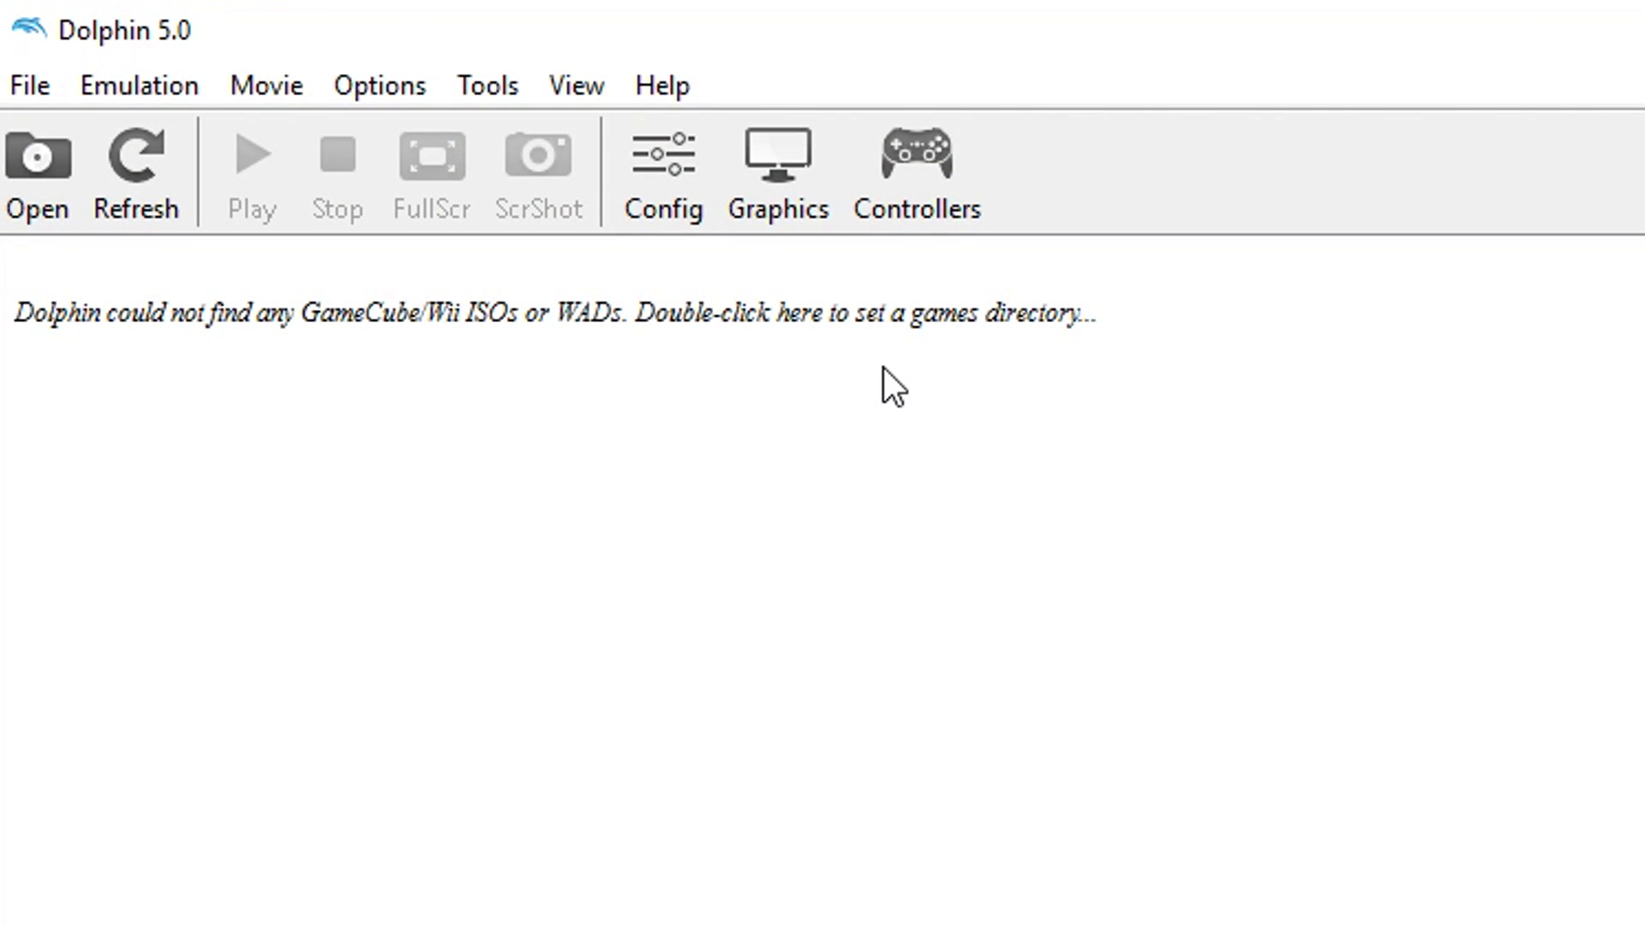
Step: Set the Rom folder on the desktop as the games directory
double_click(936, 312)
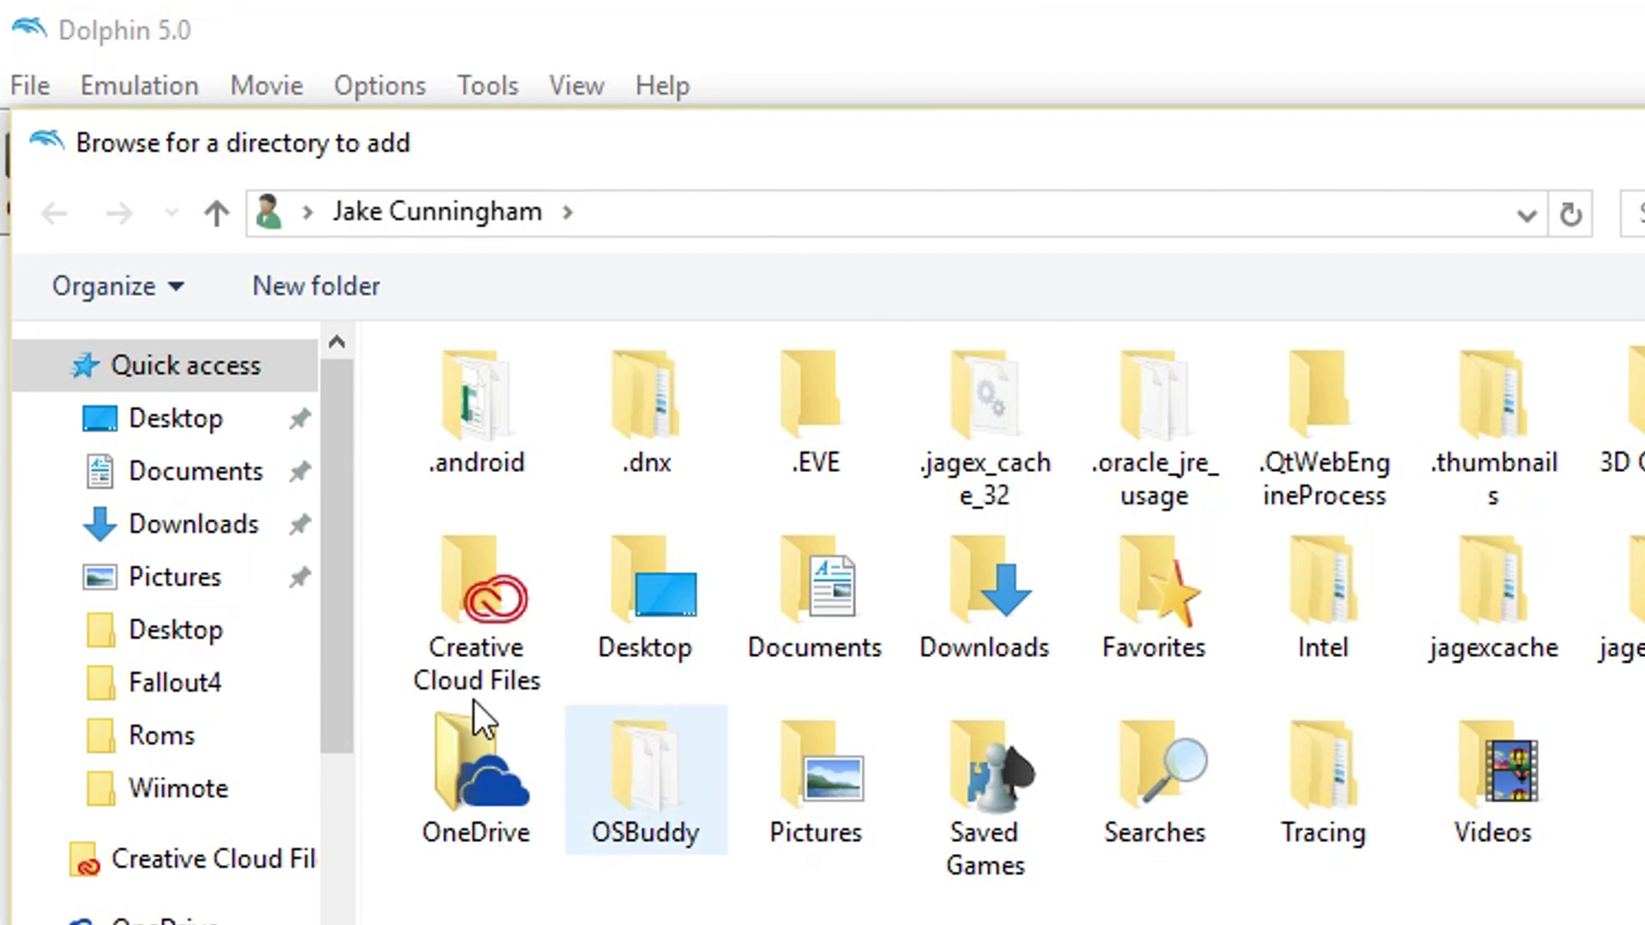
click(171, 634)
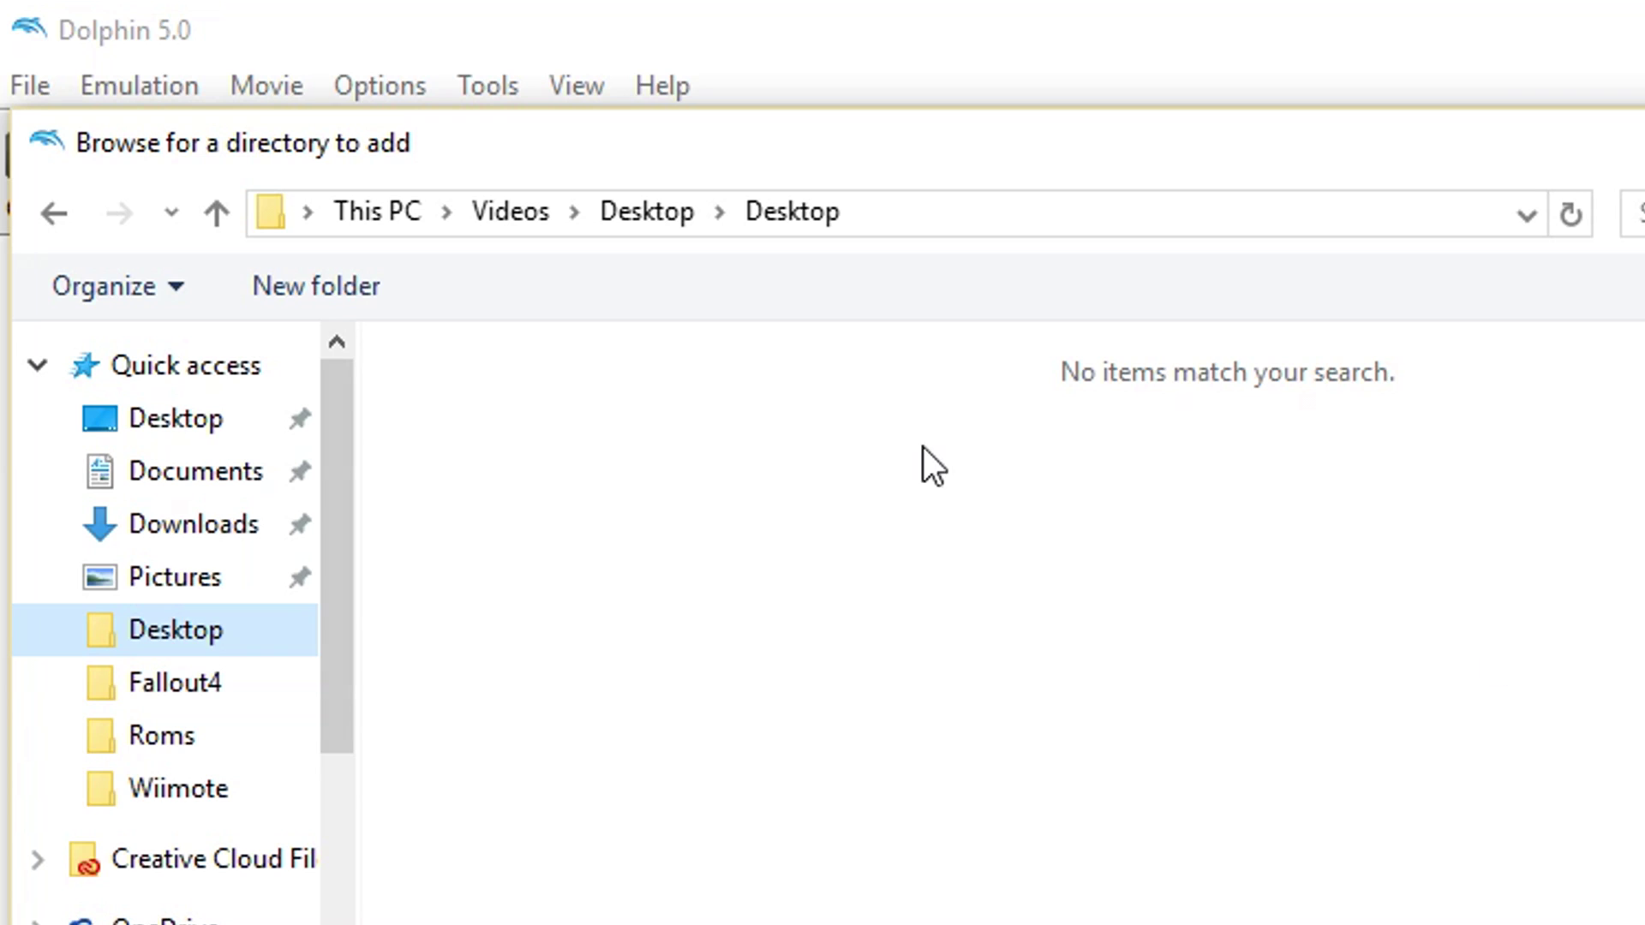
click(172, 422)
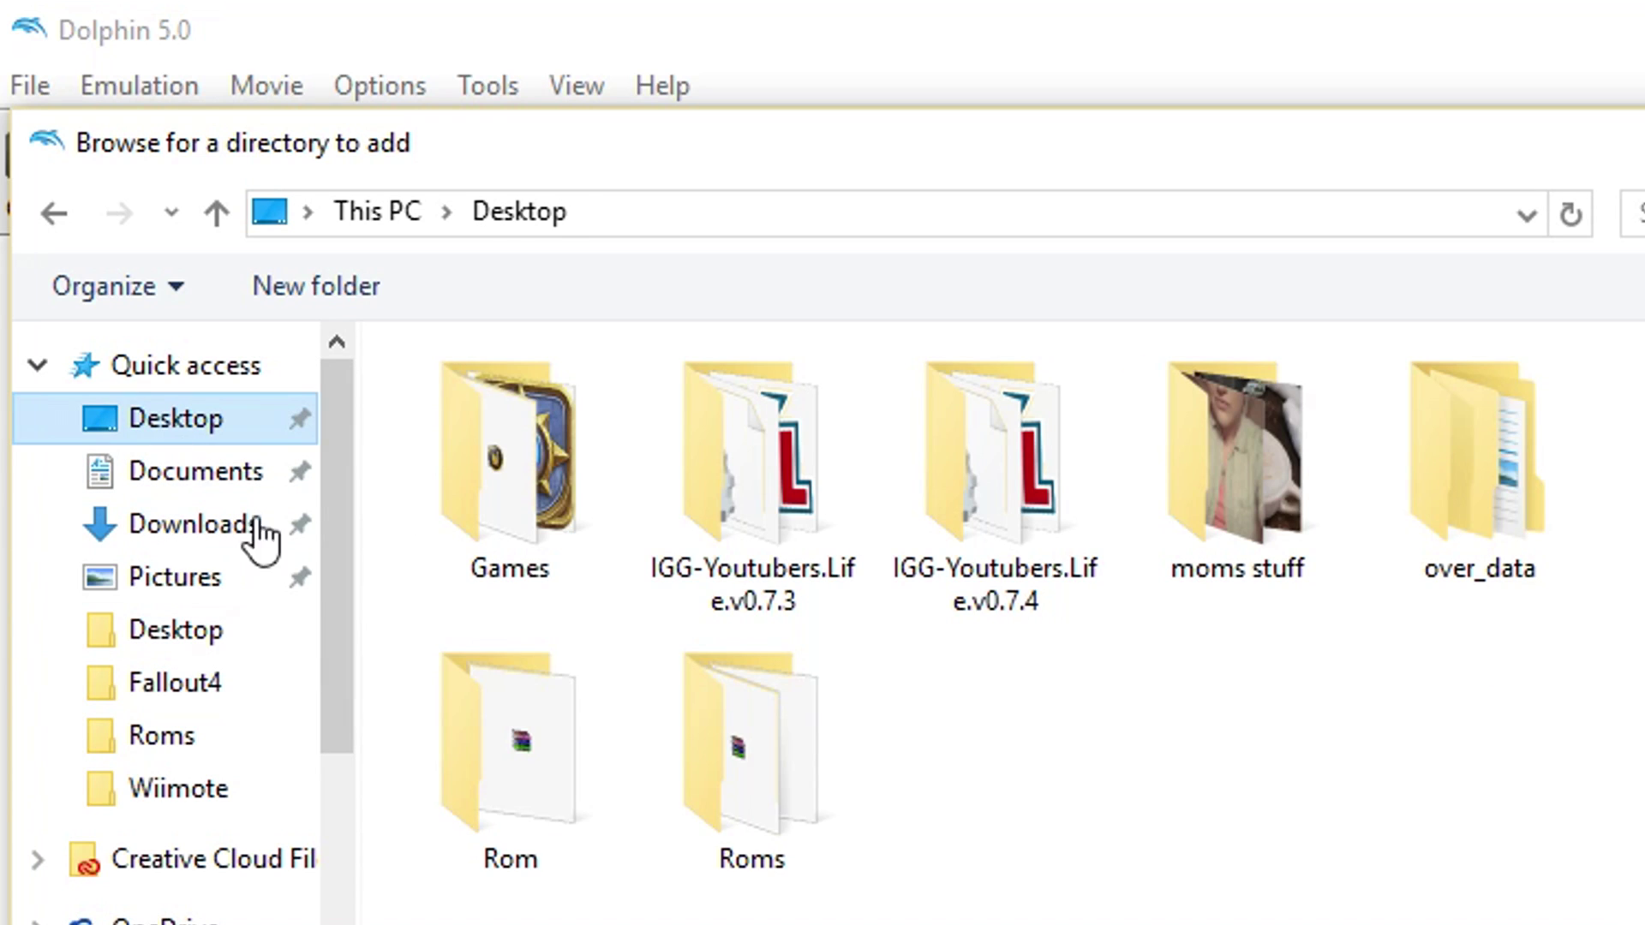
click(532, 835)
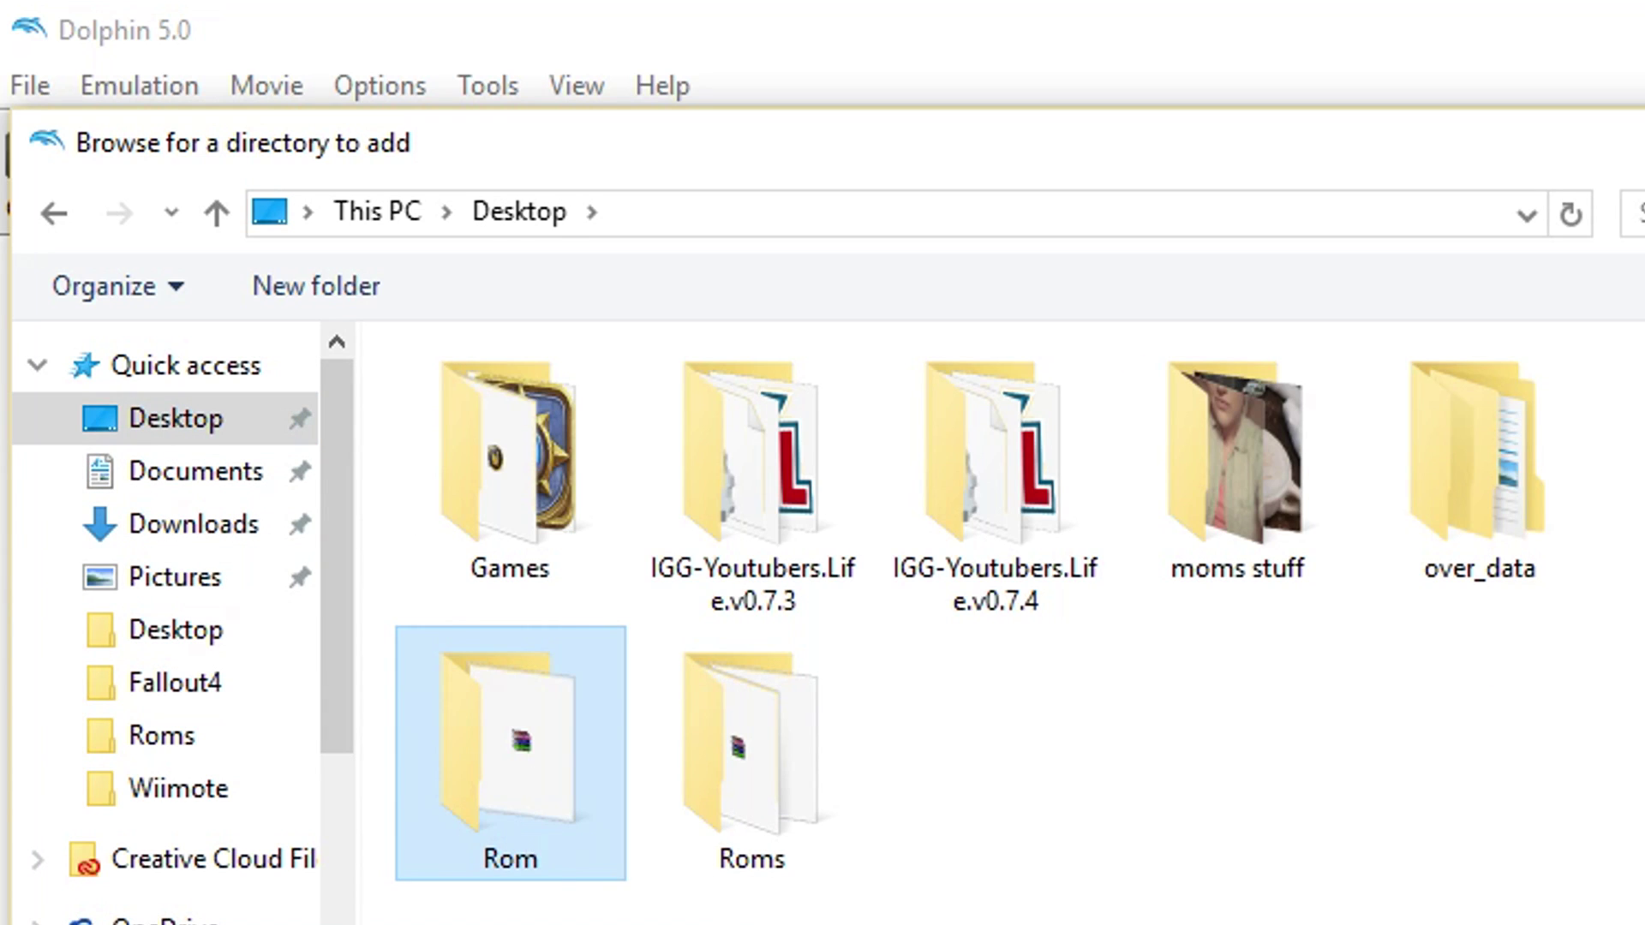
key(Return)
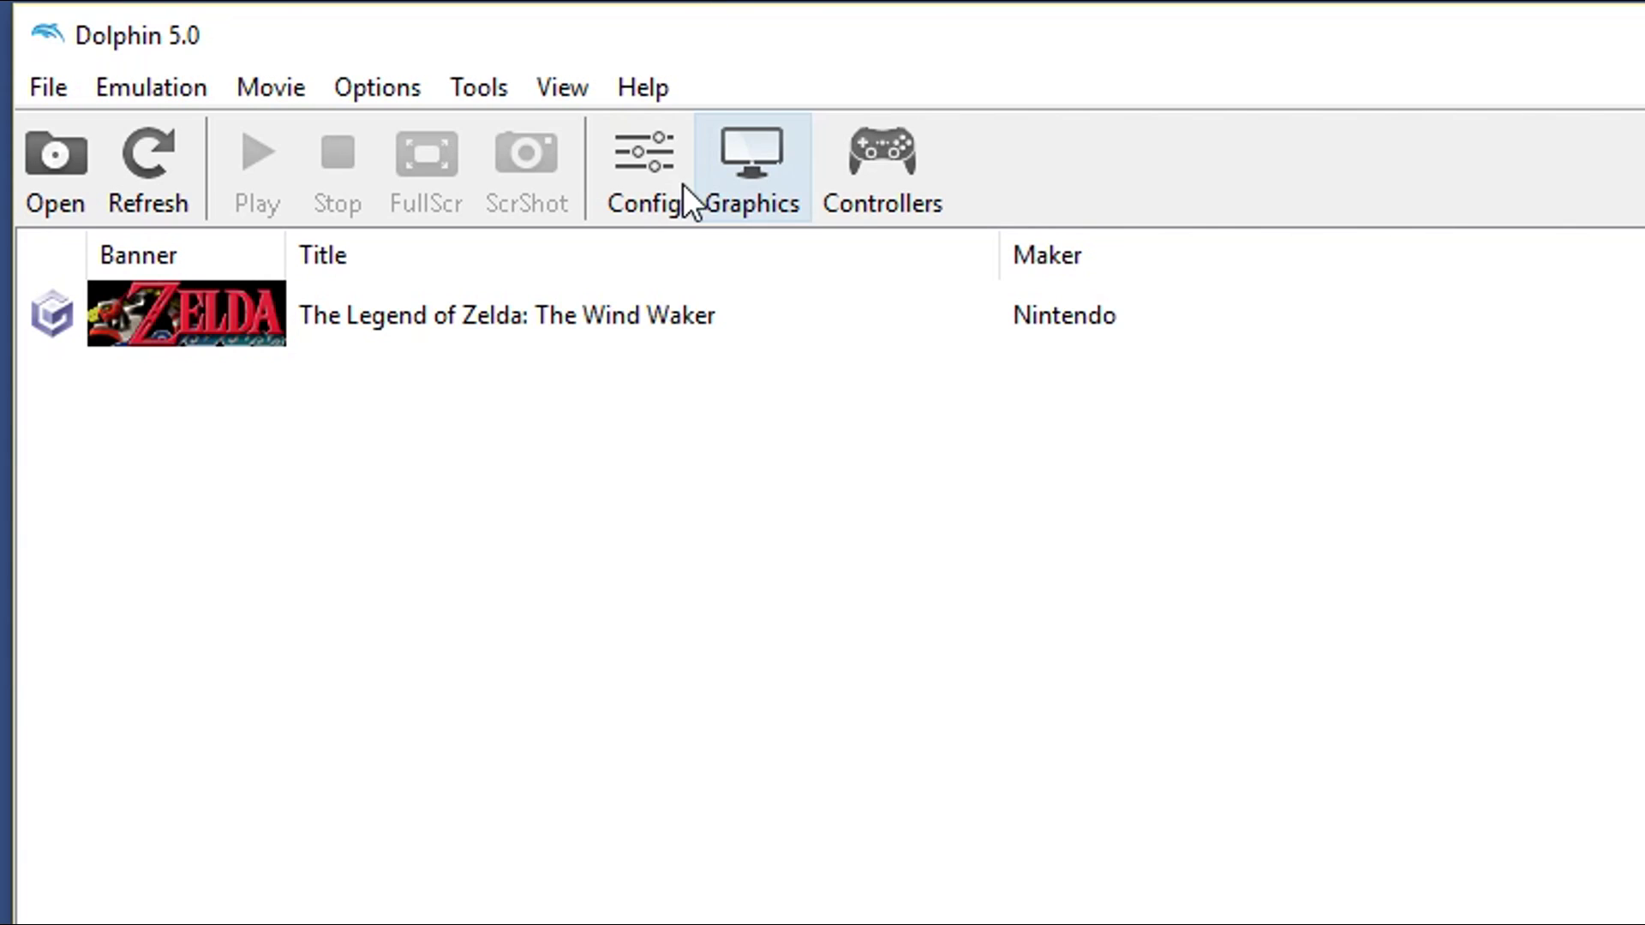
click(721, 148)
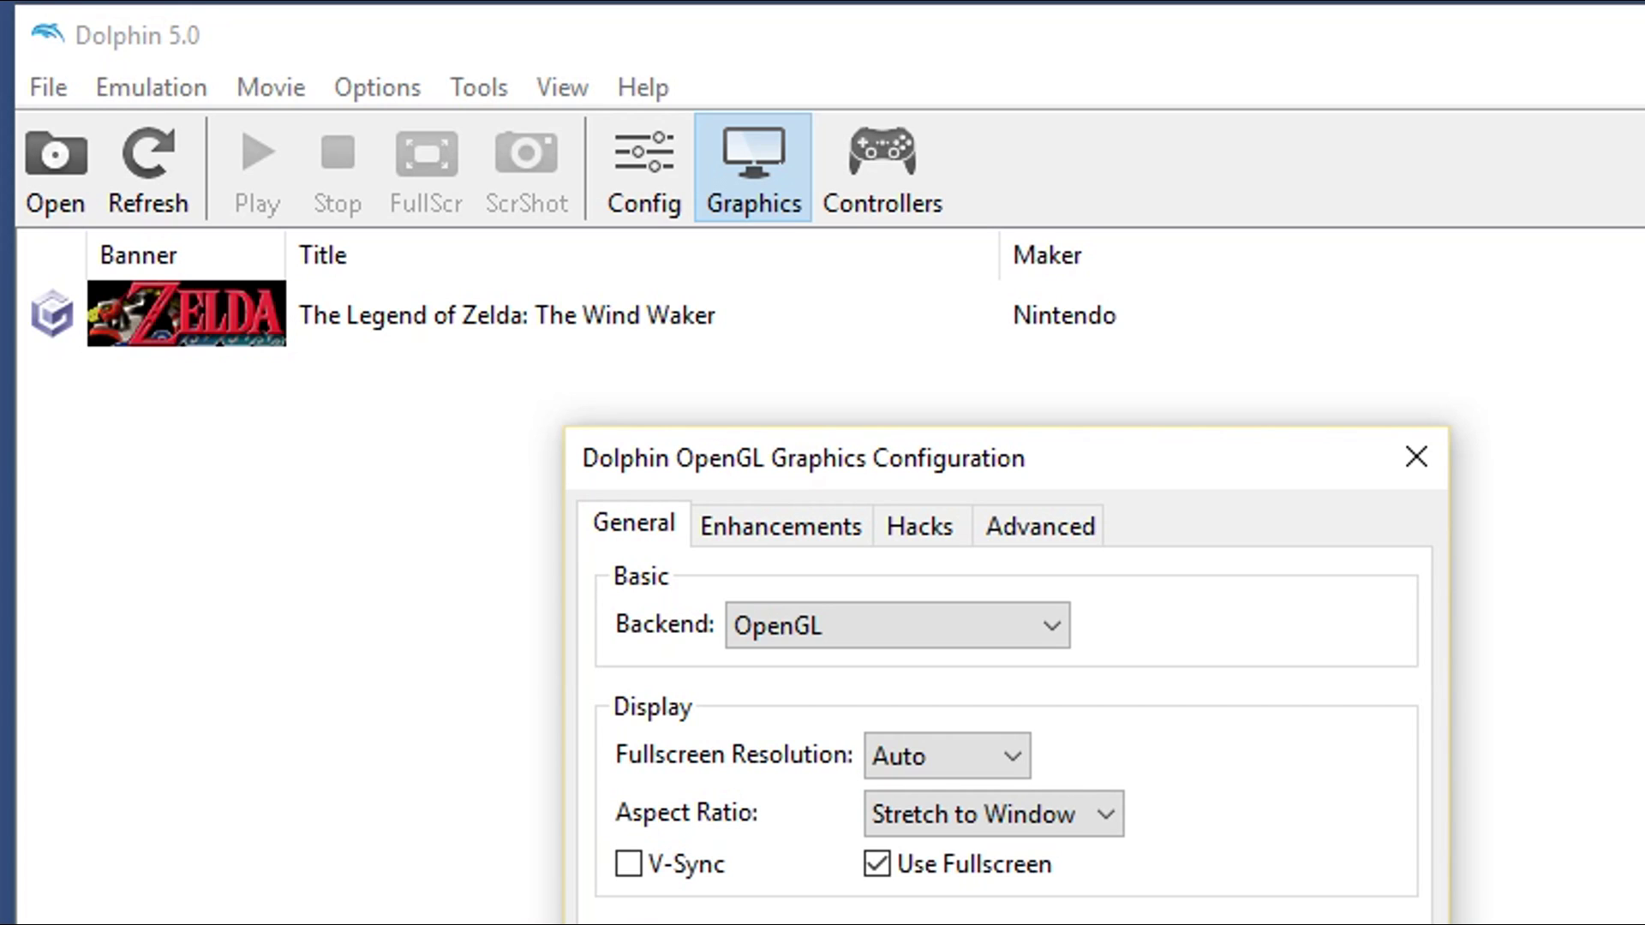
click(750, 524)
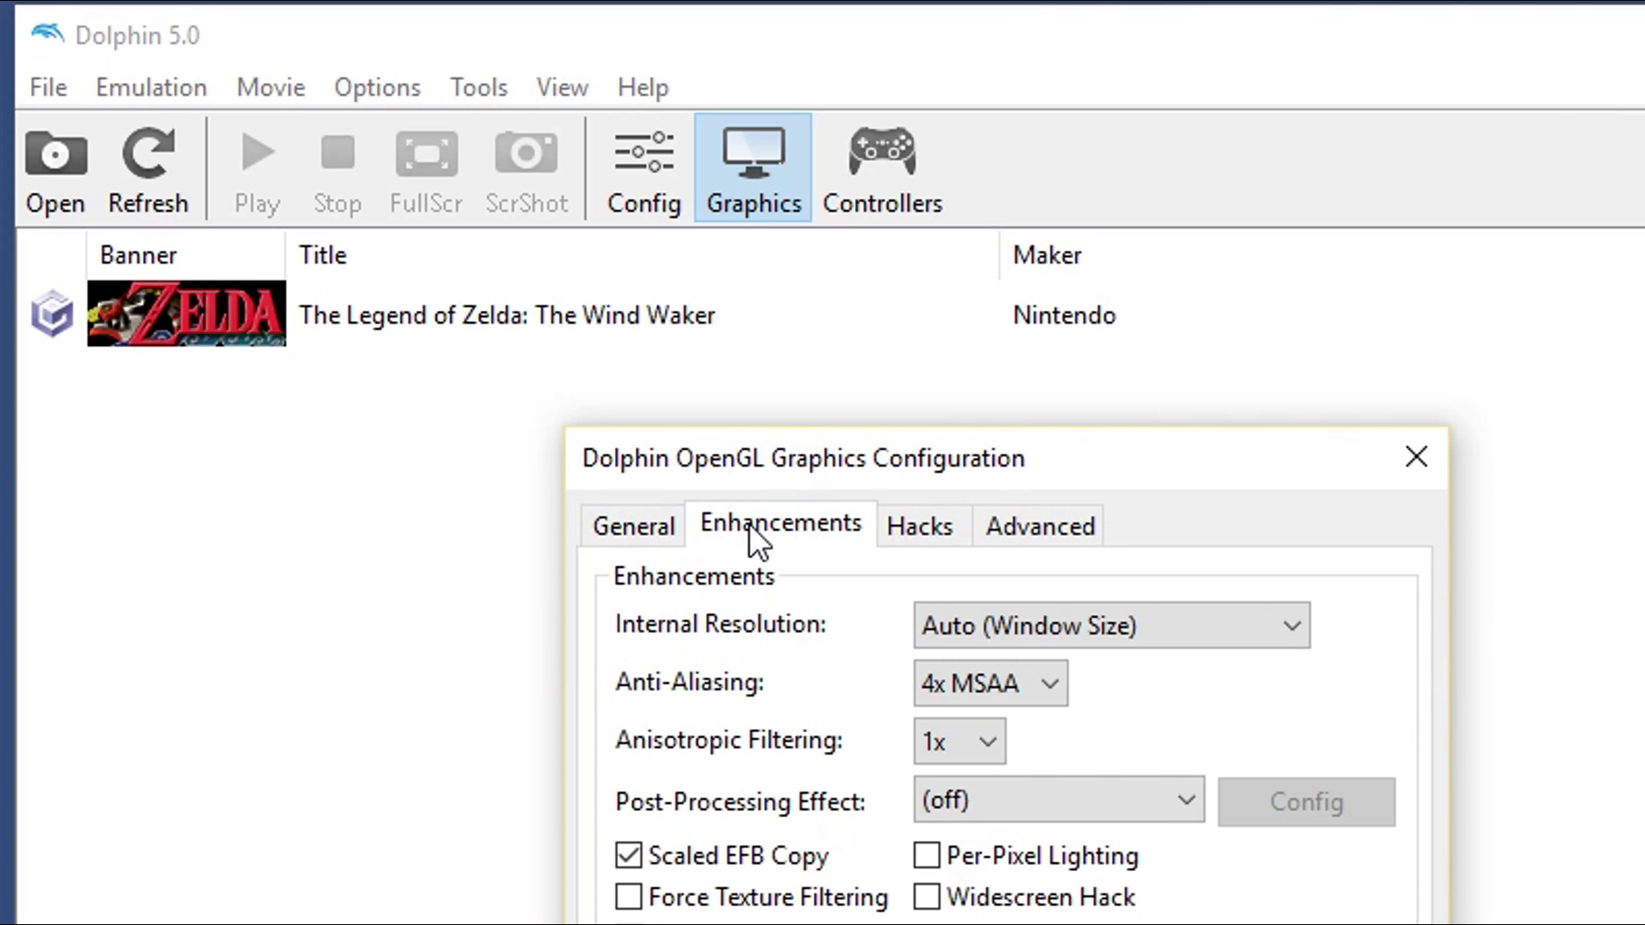
click(617, 538)
click(1413, 458)
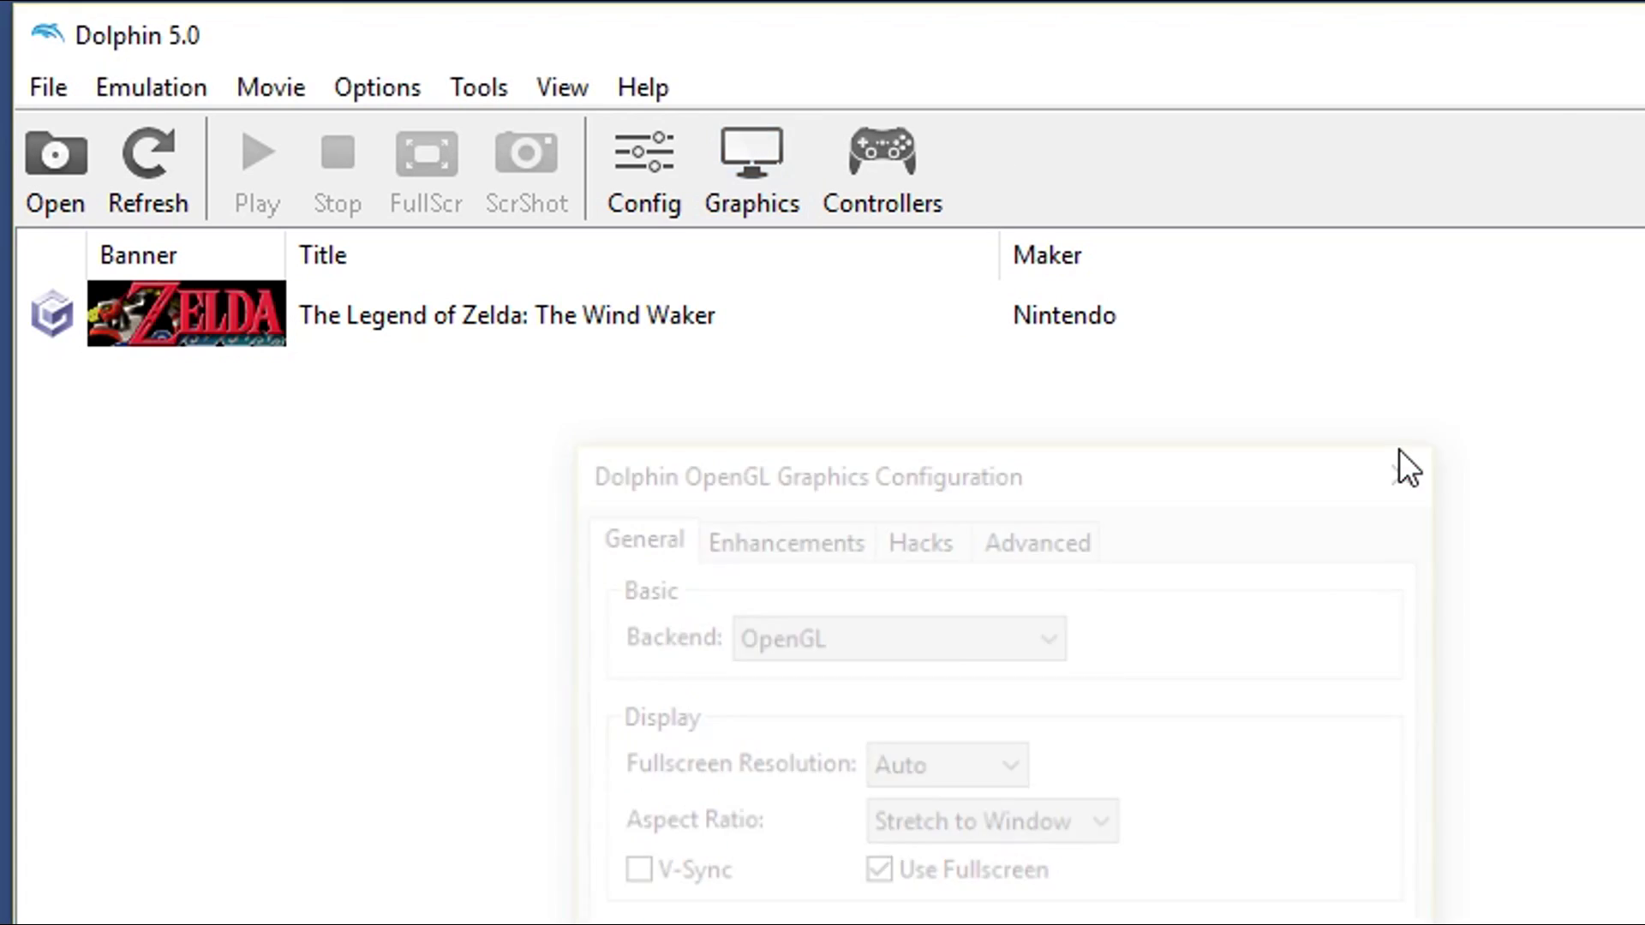
Step: In the graphics configuration, choose OpenGL as the backend and Auto as the fullscreen resolution
click(753, 216)
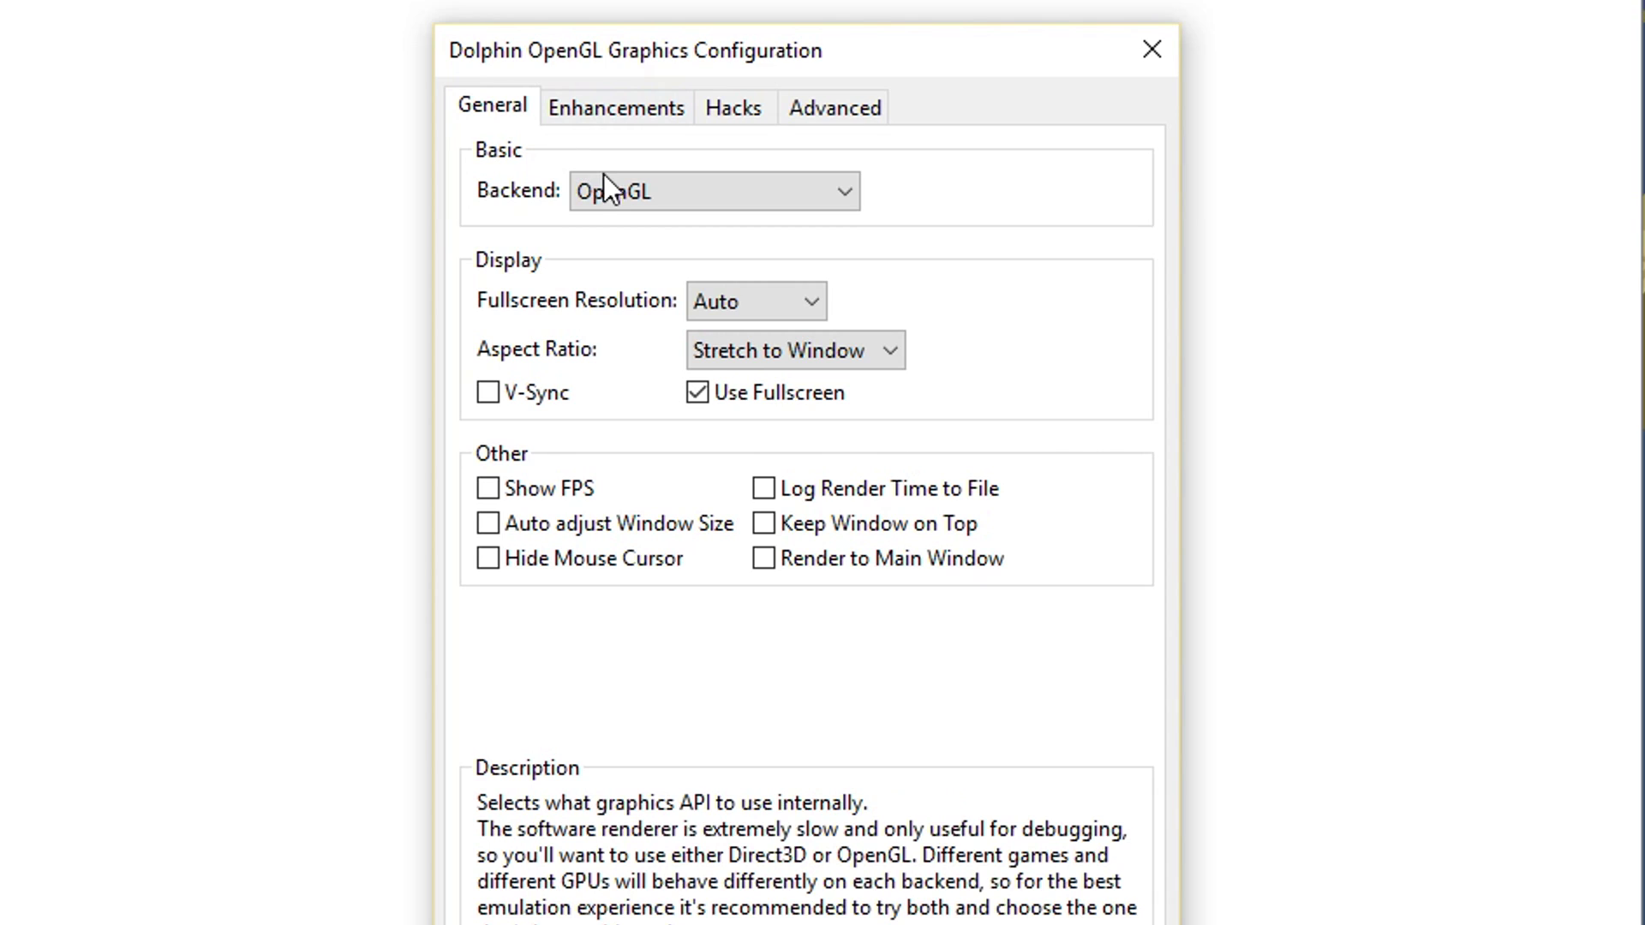
click(779, 625)
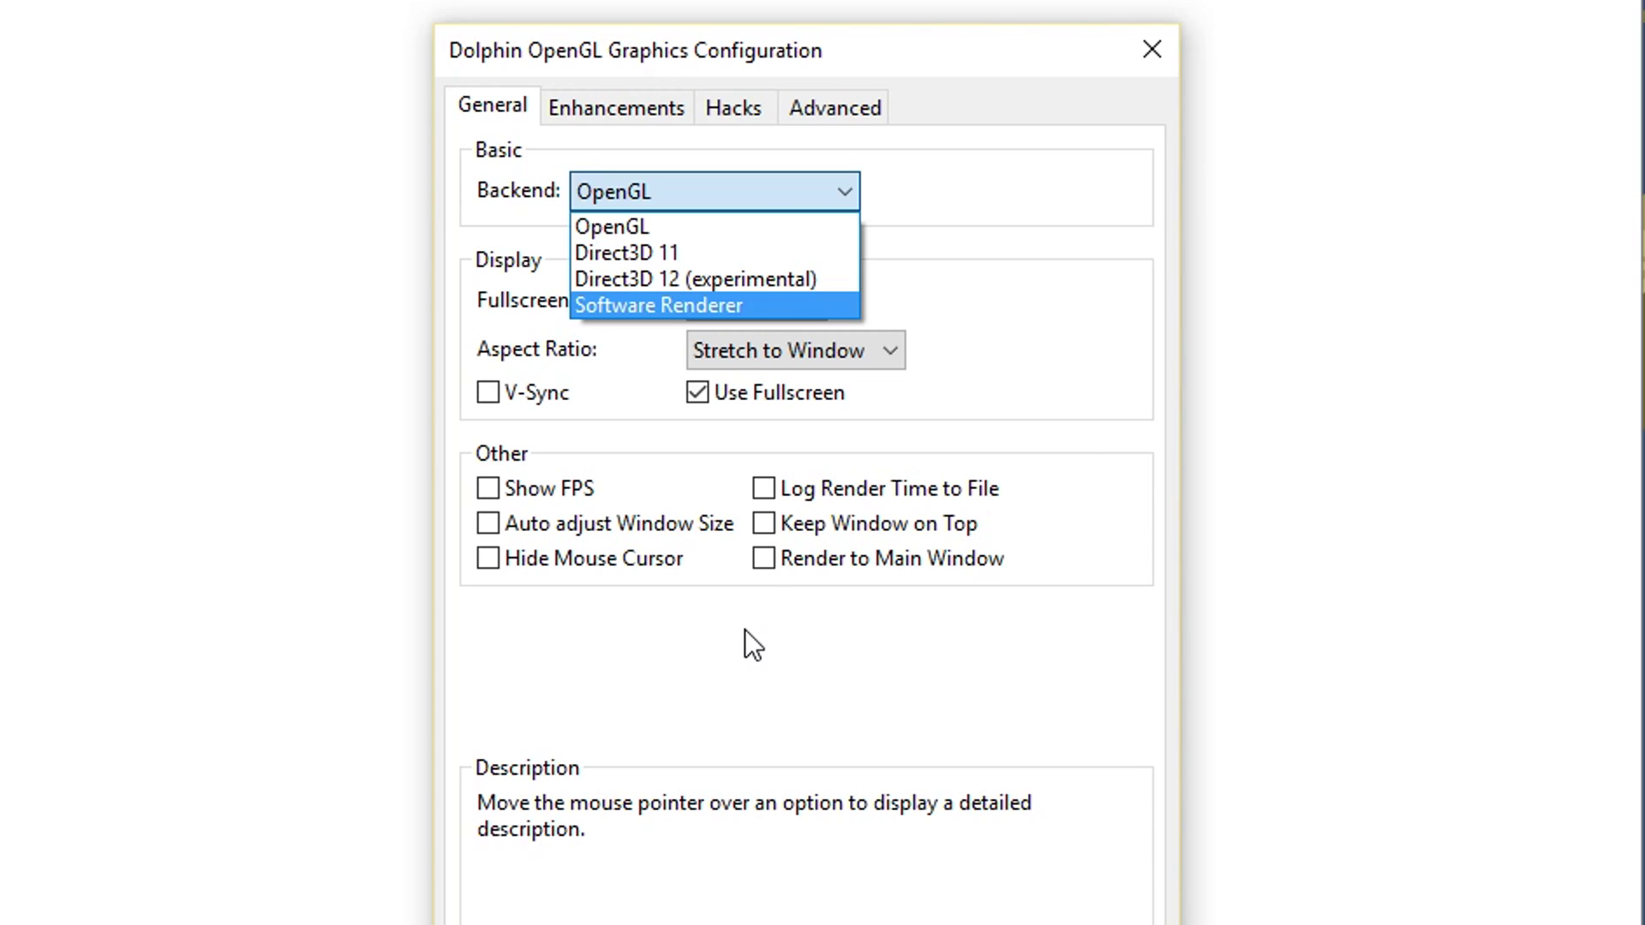
click(656, 233)
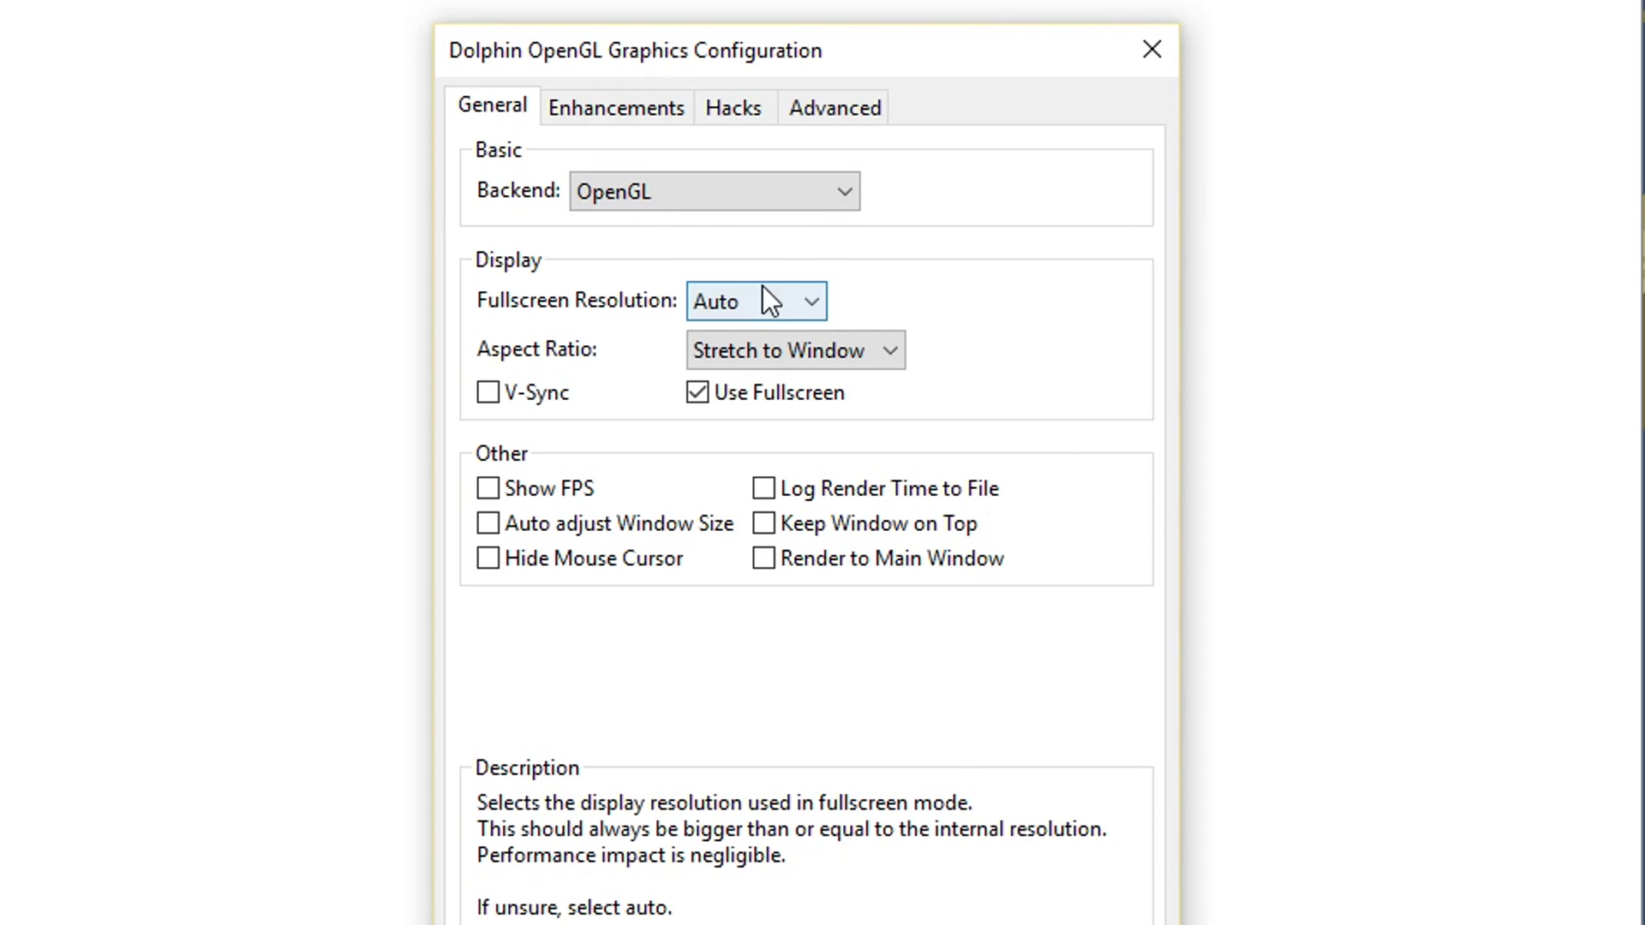
click(810, 291)
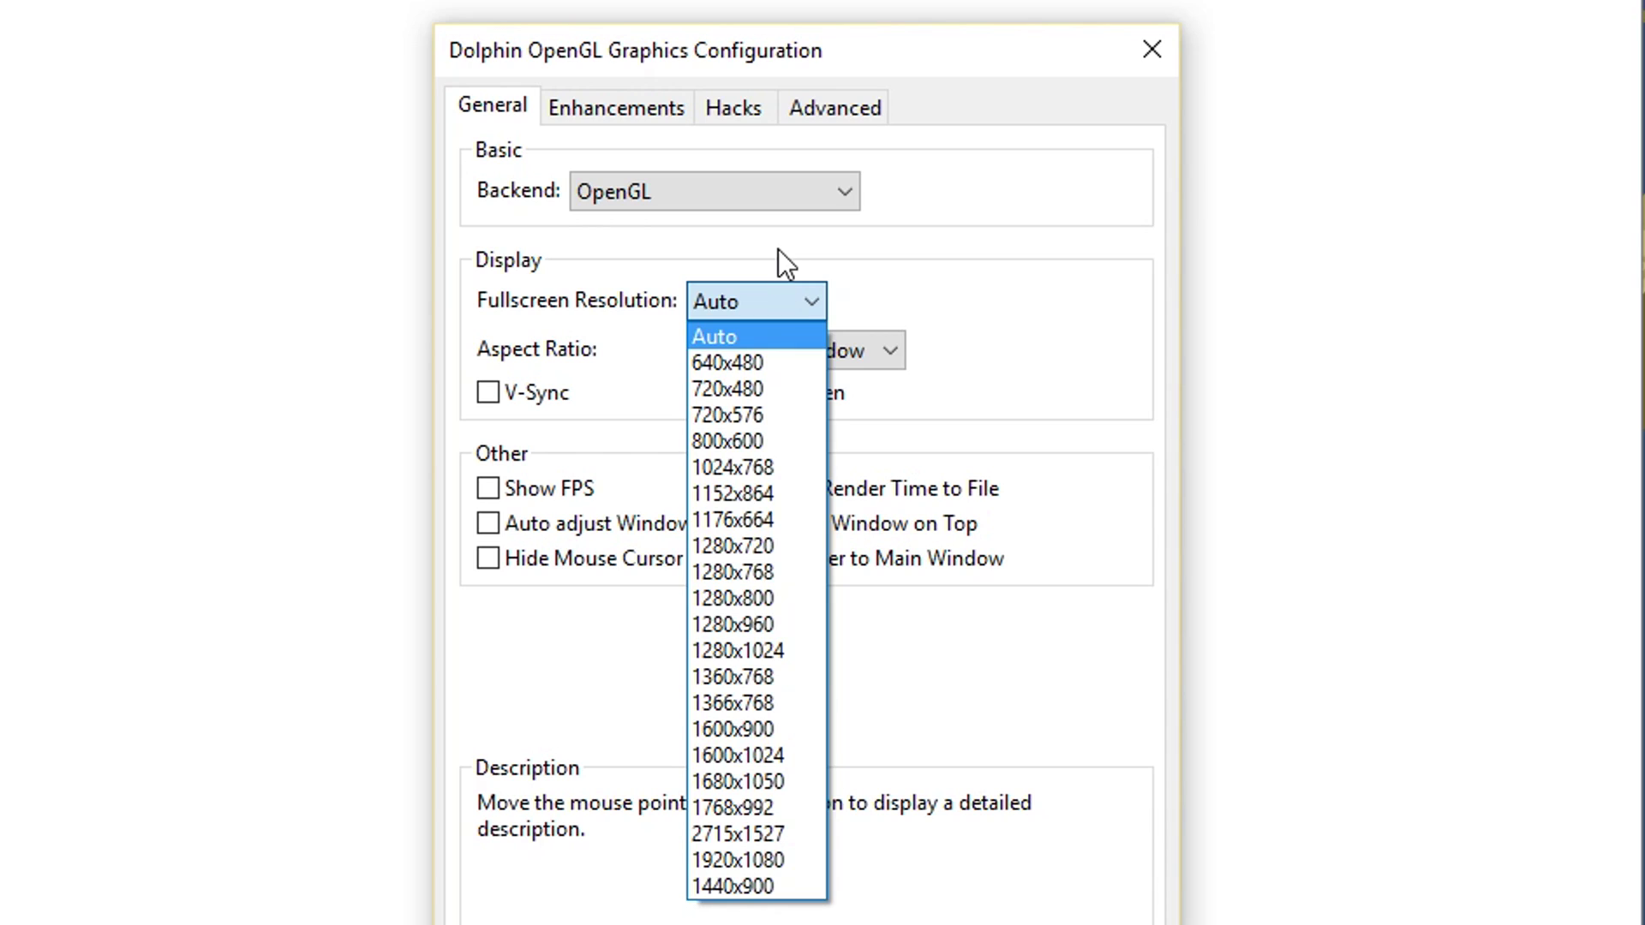
click(776, 333)
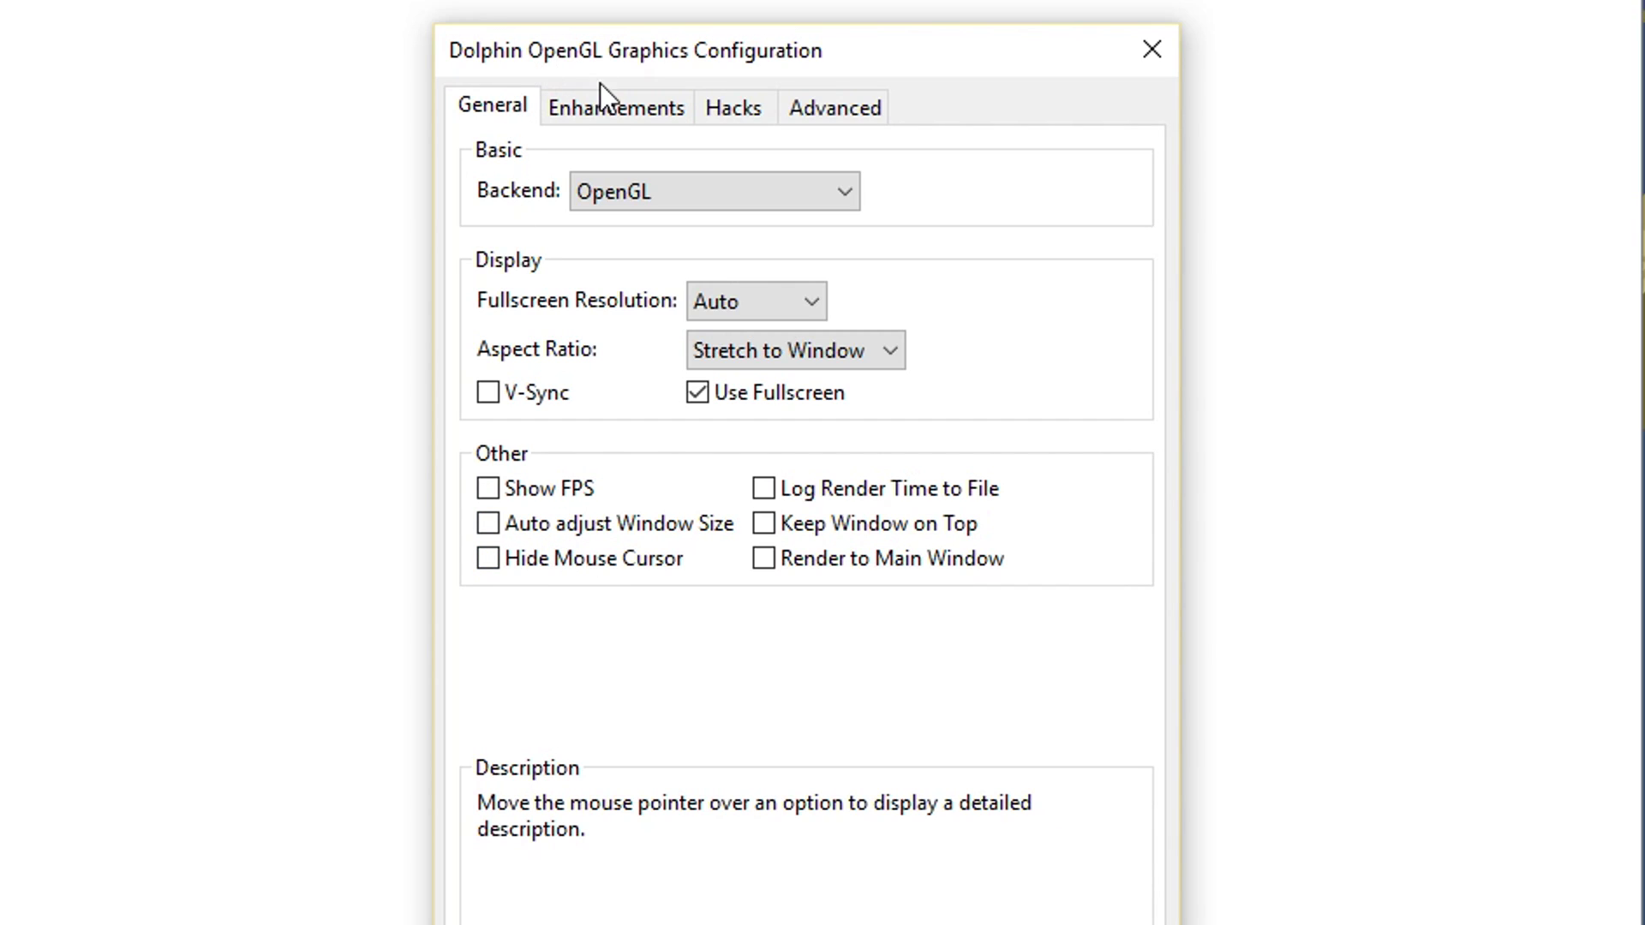
Step: Review the internal resolution and anti-aliasing choices, keeping 3x Native (1920x1584) for 1080p and 4x MSAA
click(617, 101)
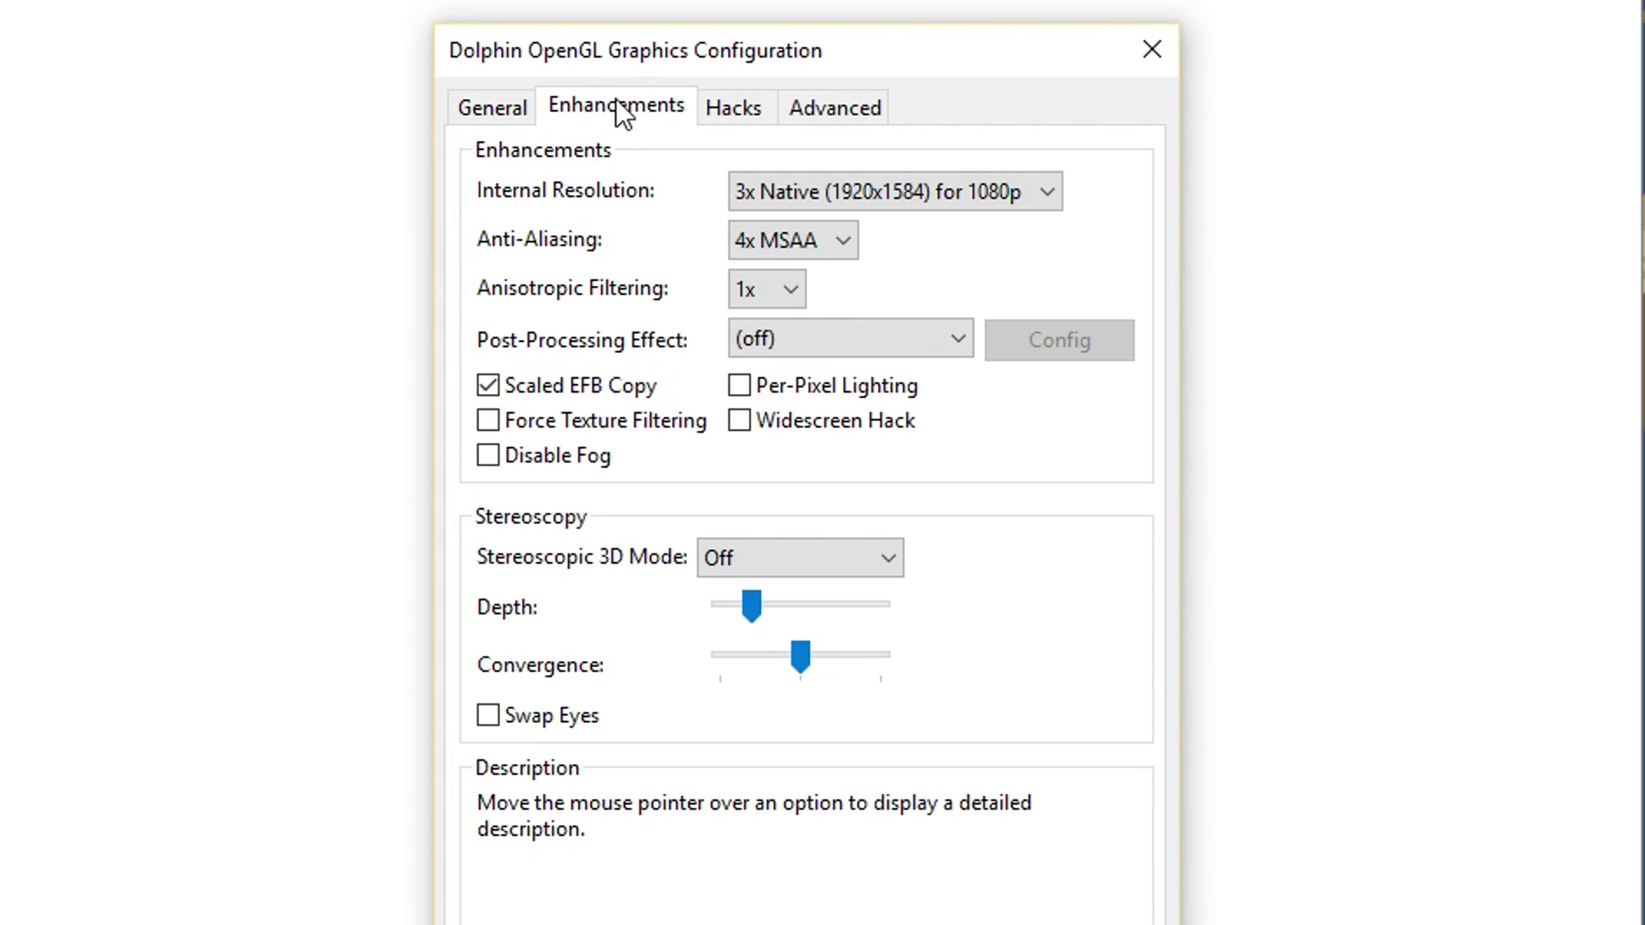
click(822, 202)
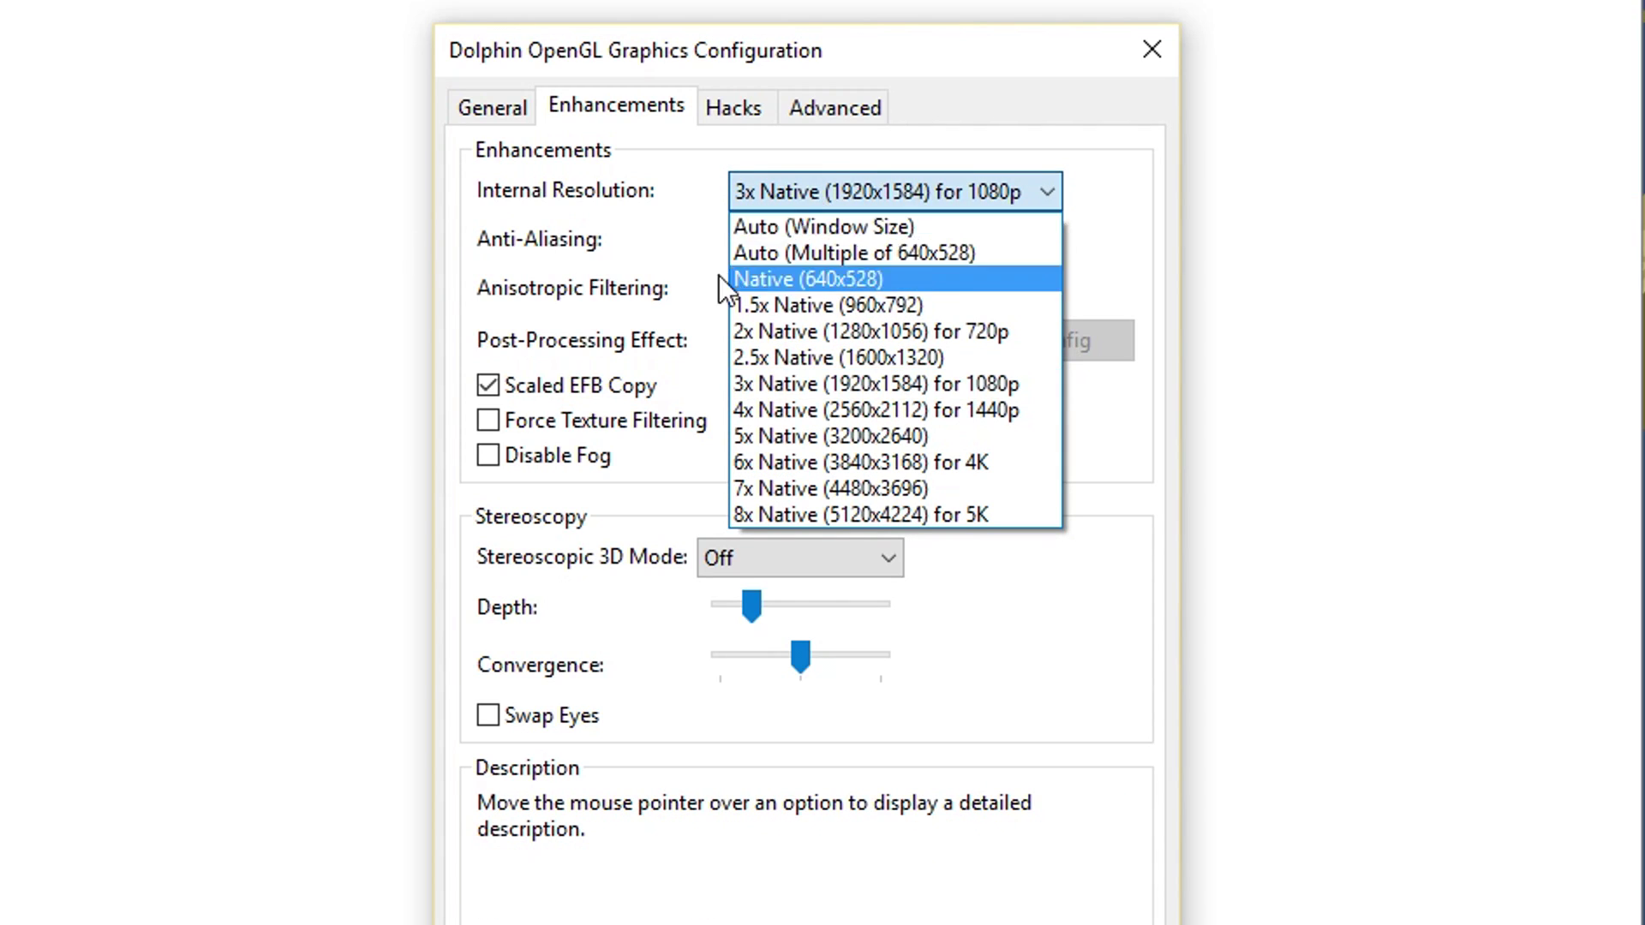
click(843, 129)
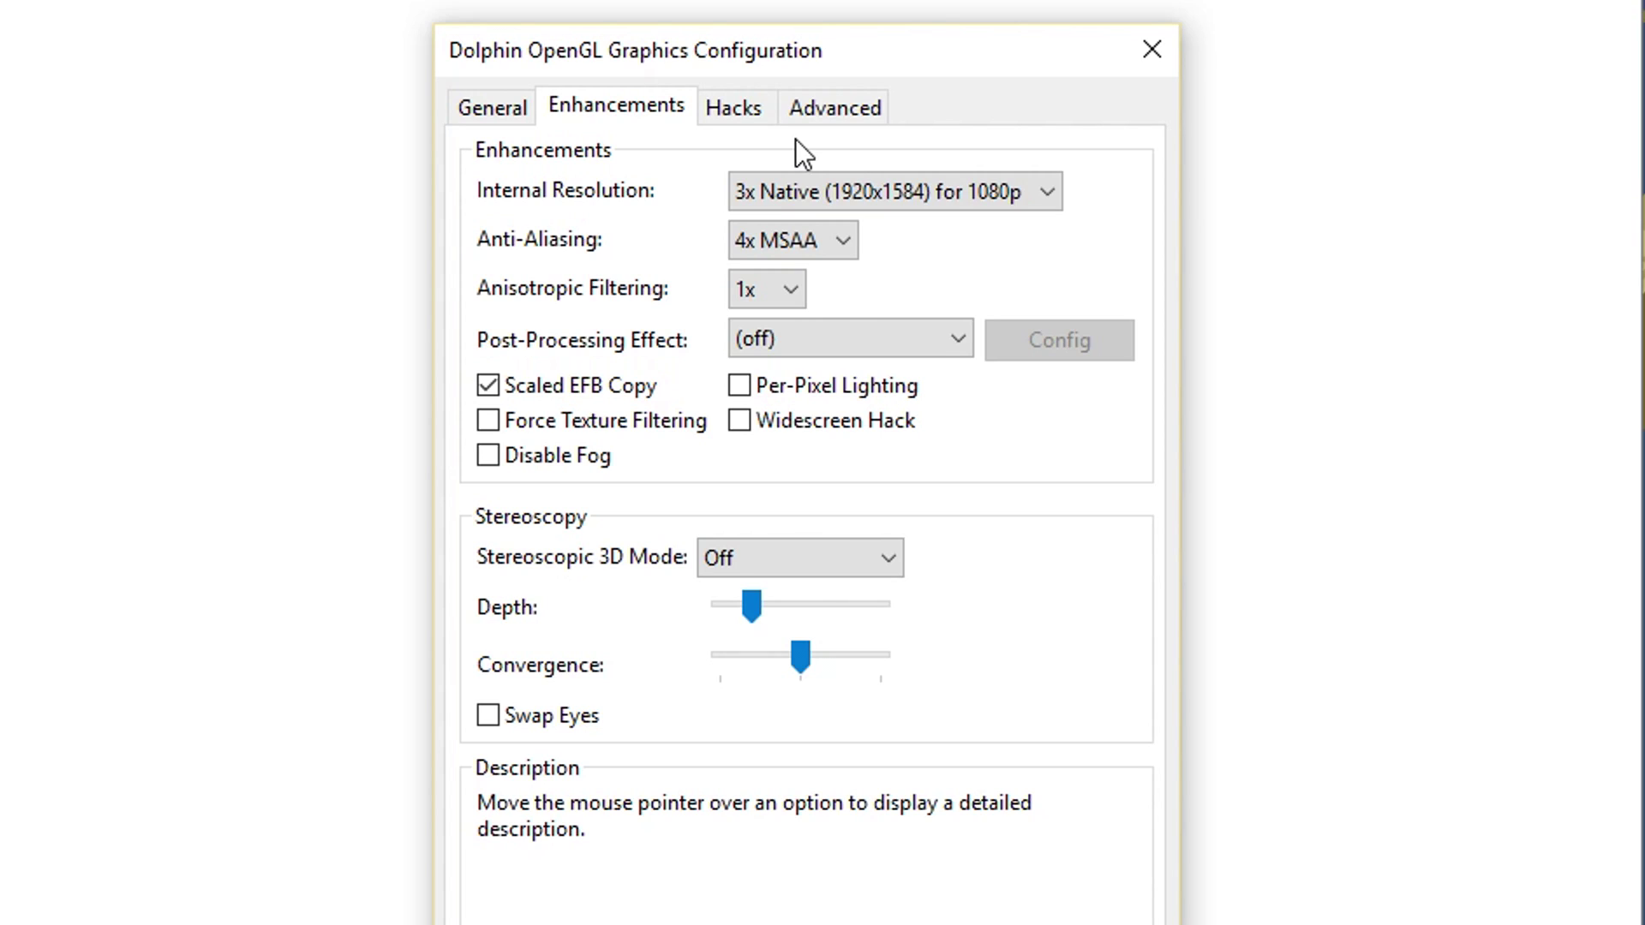
click(749, 248)
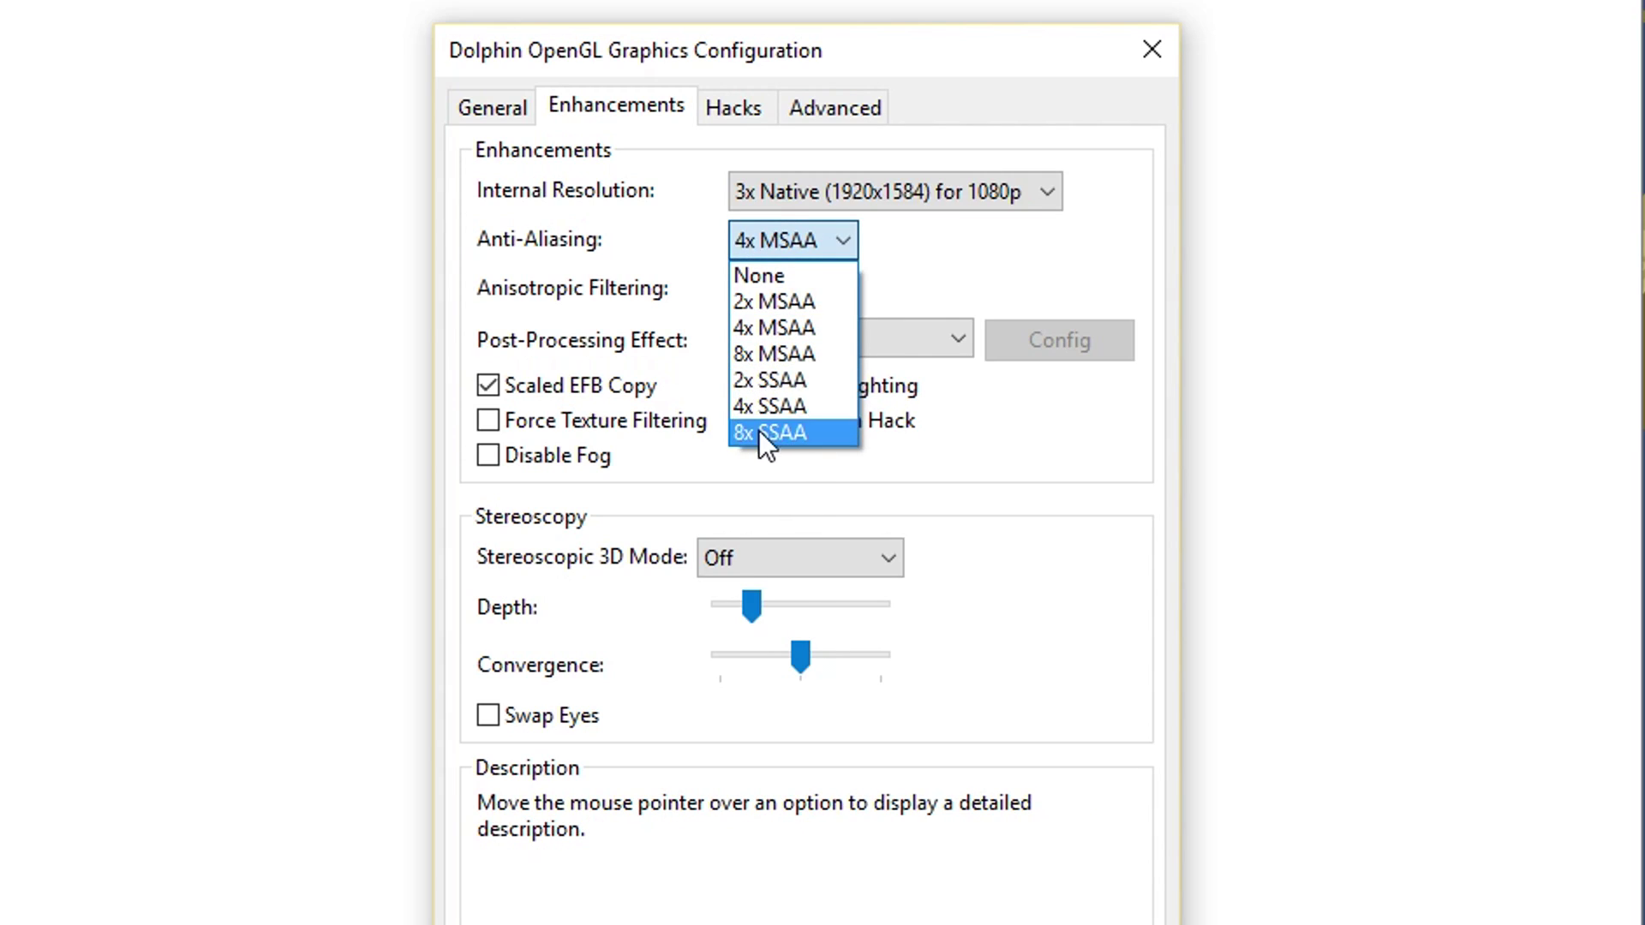
click(1020, 231)
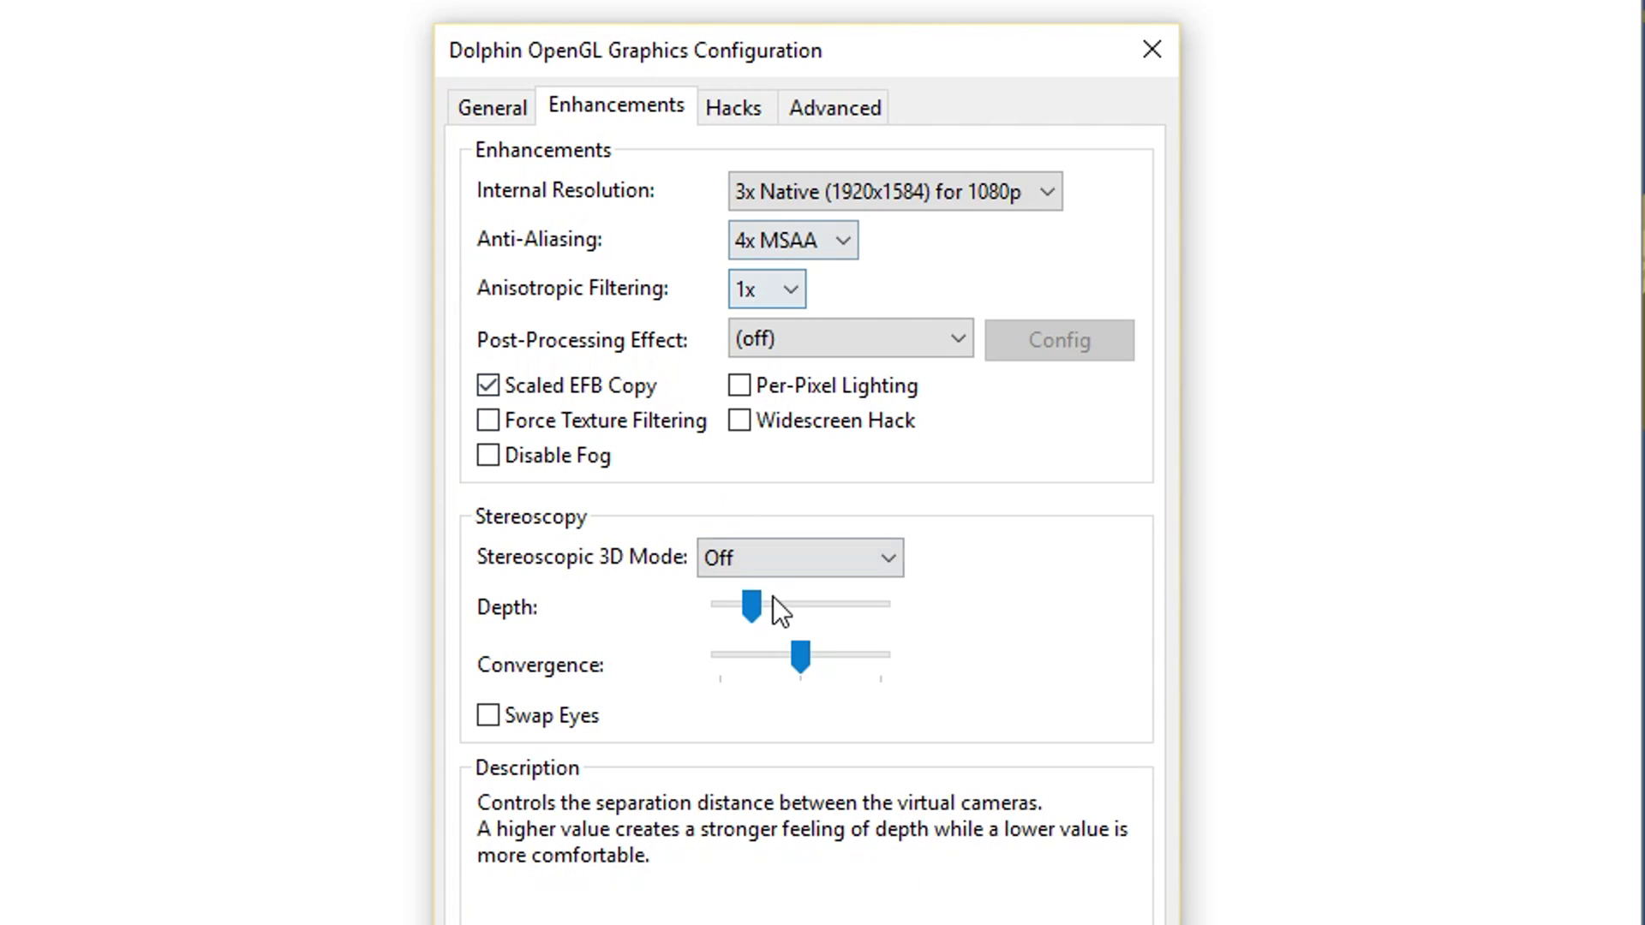
Step: Set anisotropic filtering to 4x and look through the post-processing effects, leaving the effect off
click(769, 276)
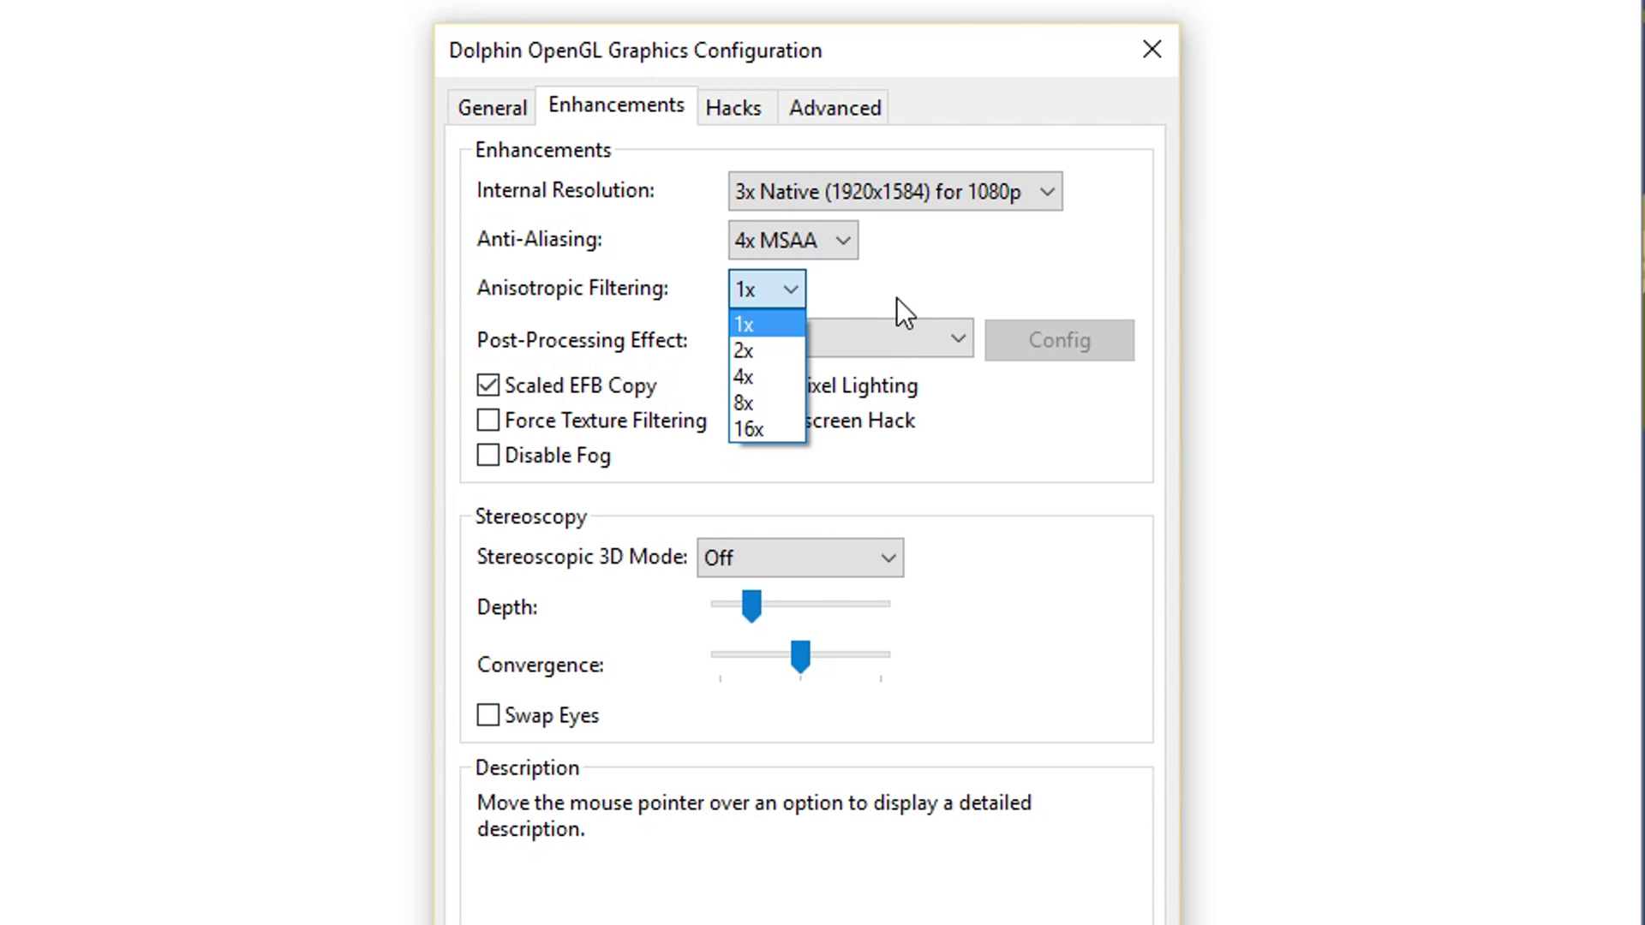
click(735, 377)
click(755, 353)
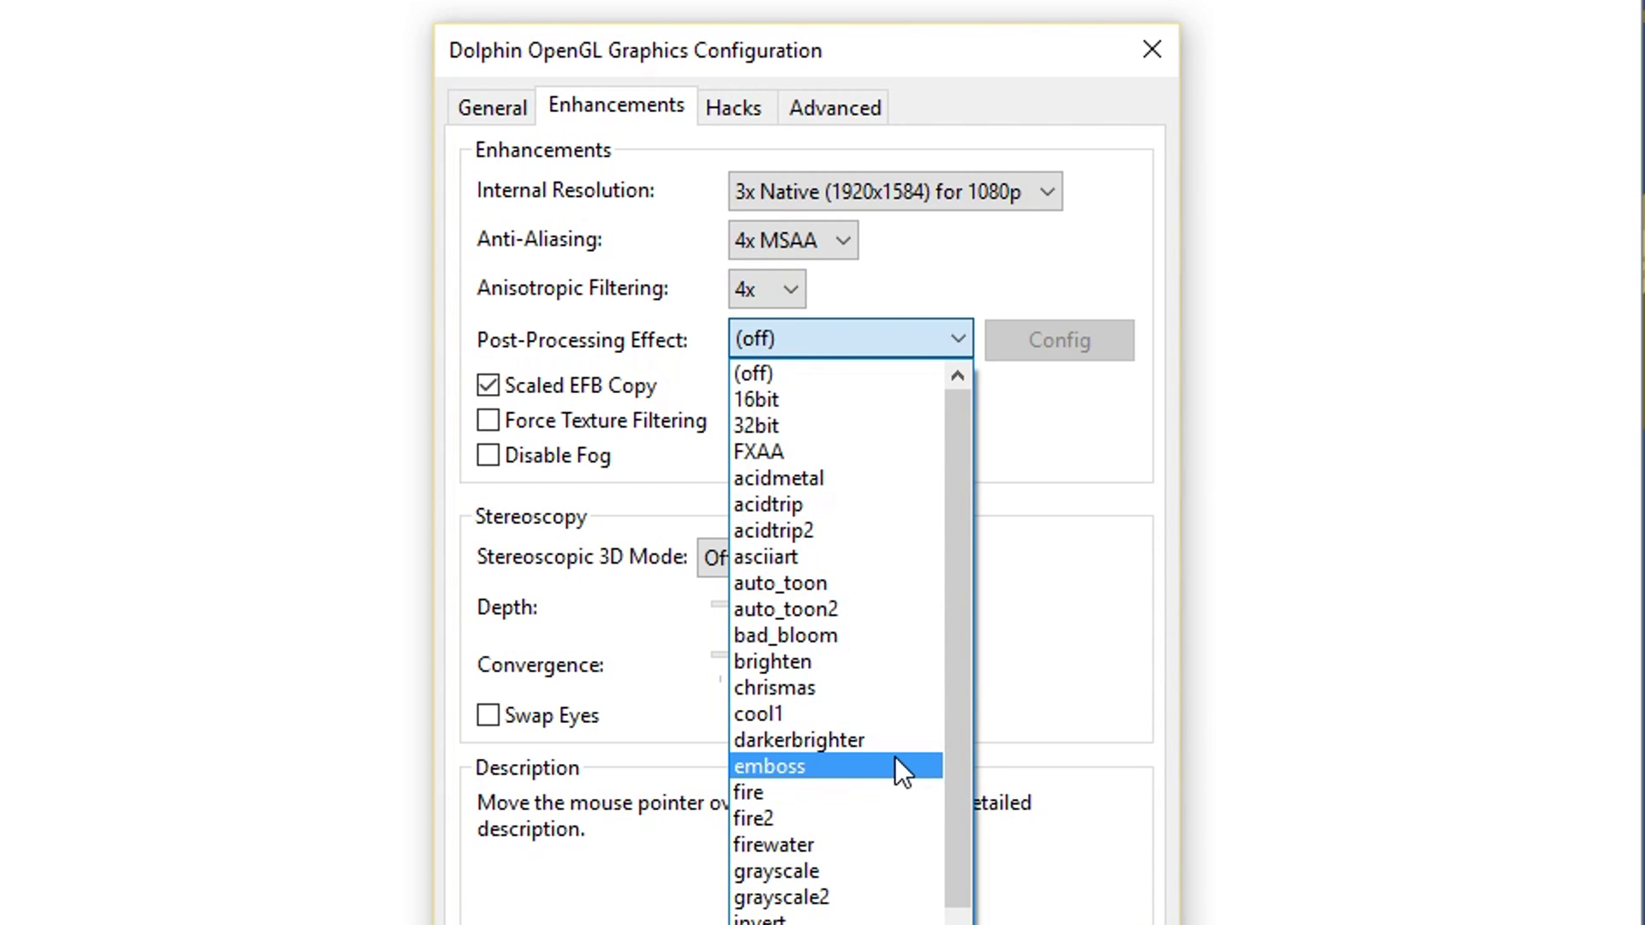
scroll(895, 756, down, 4)
scroll(887, 834, up, 4)
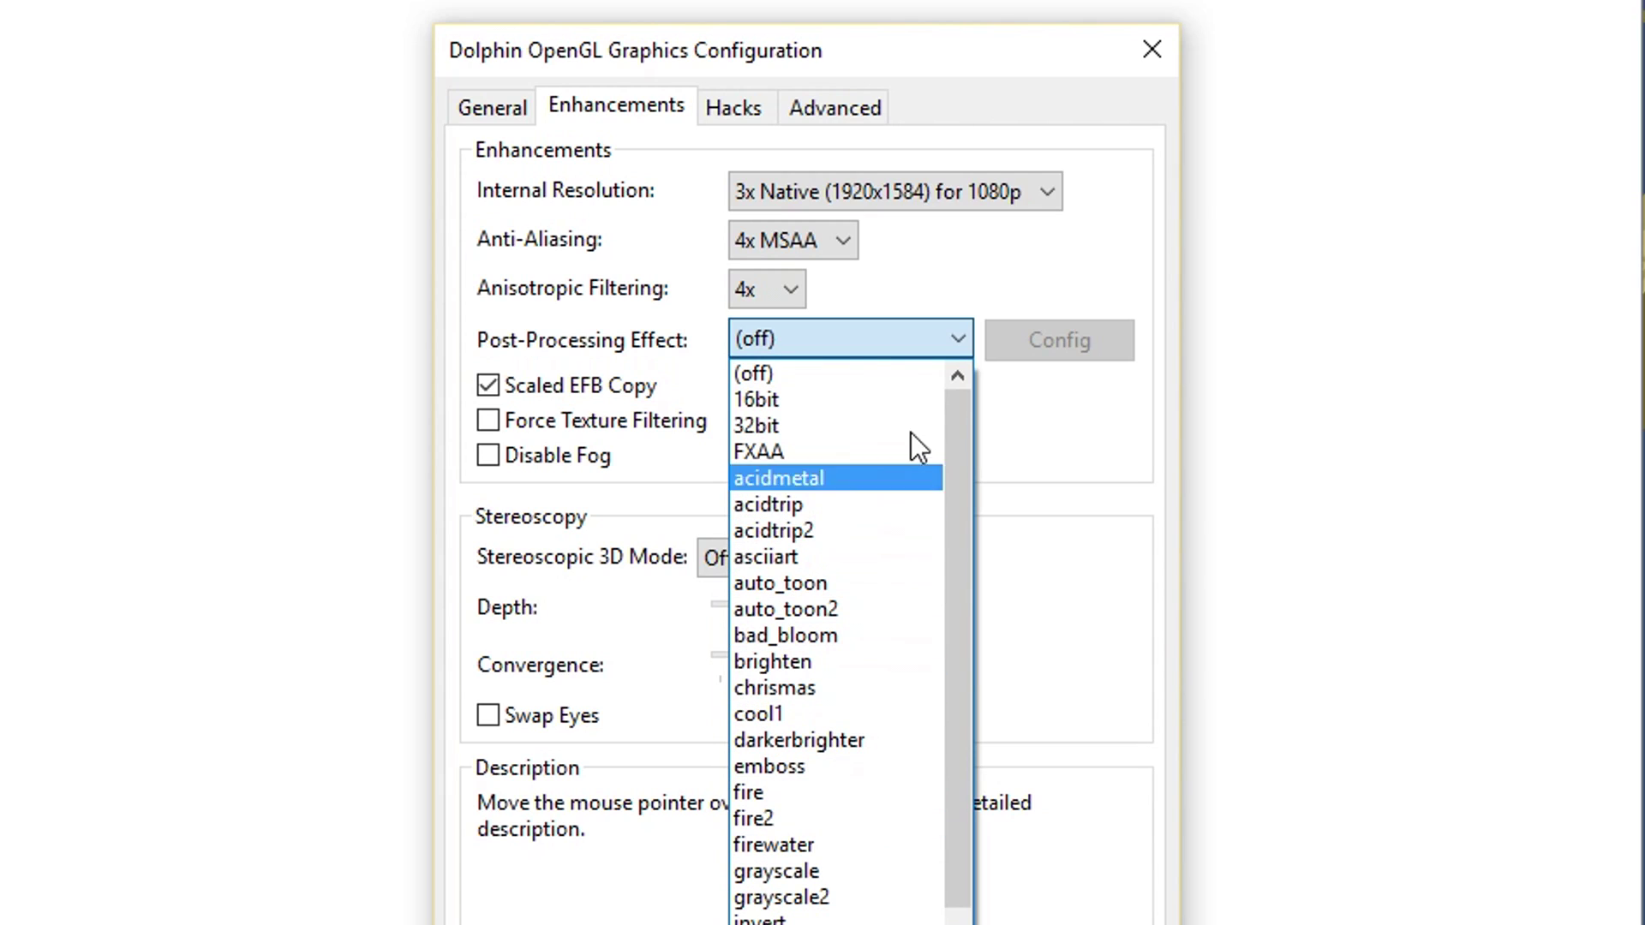
click(918, 343)
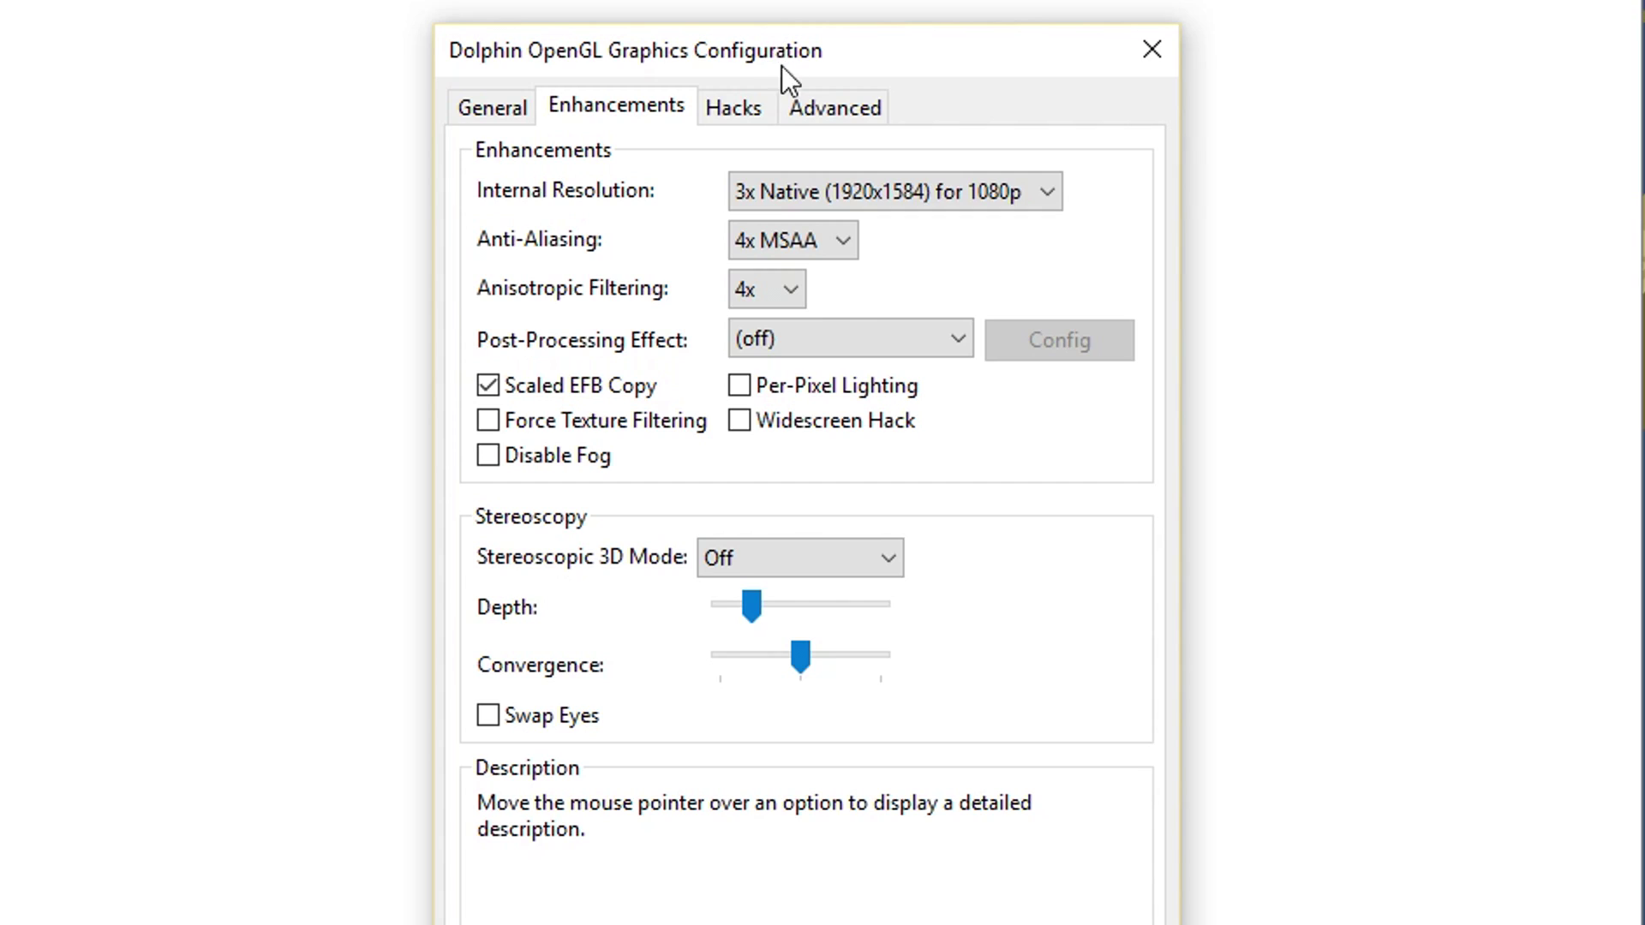
Step: Review the Hacks and Advanced graphics settings, and close the graphics configuration
click(748, 111)
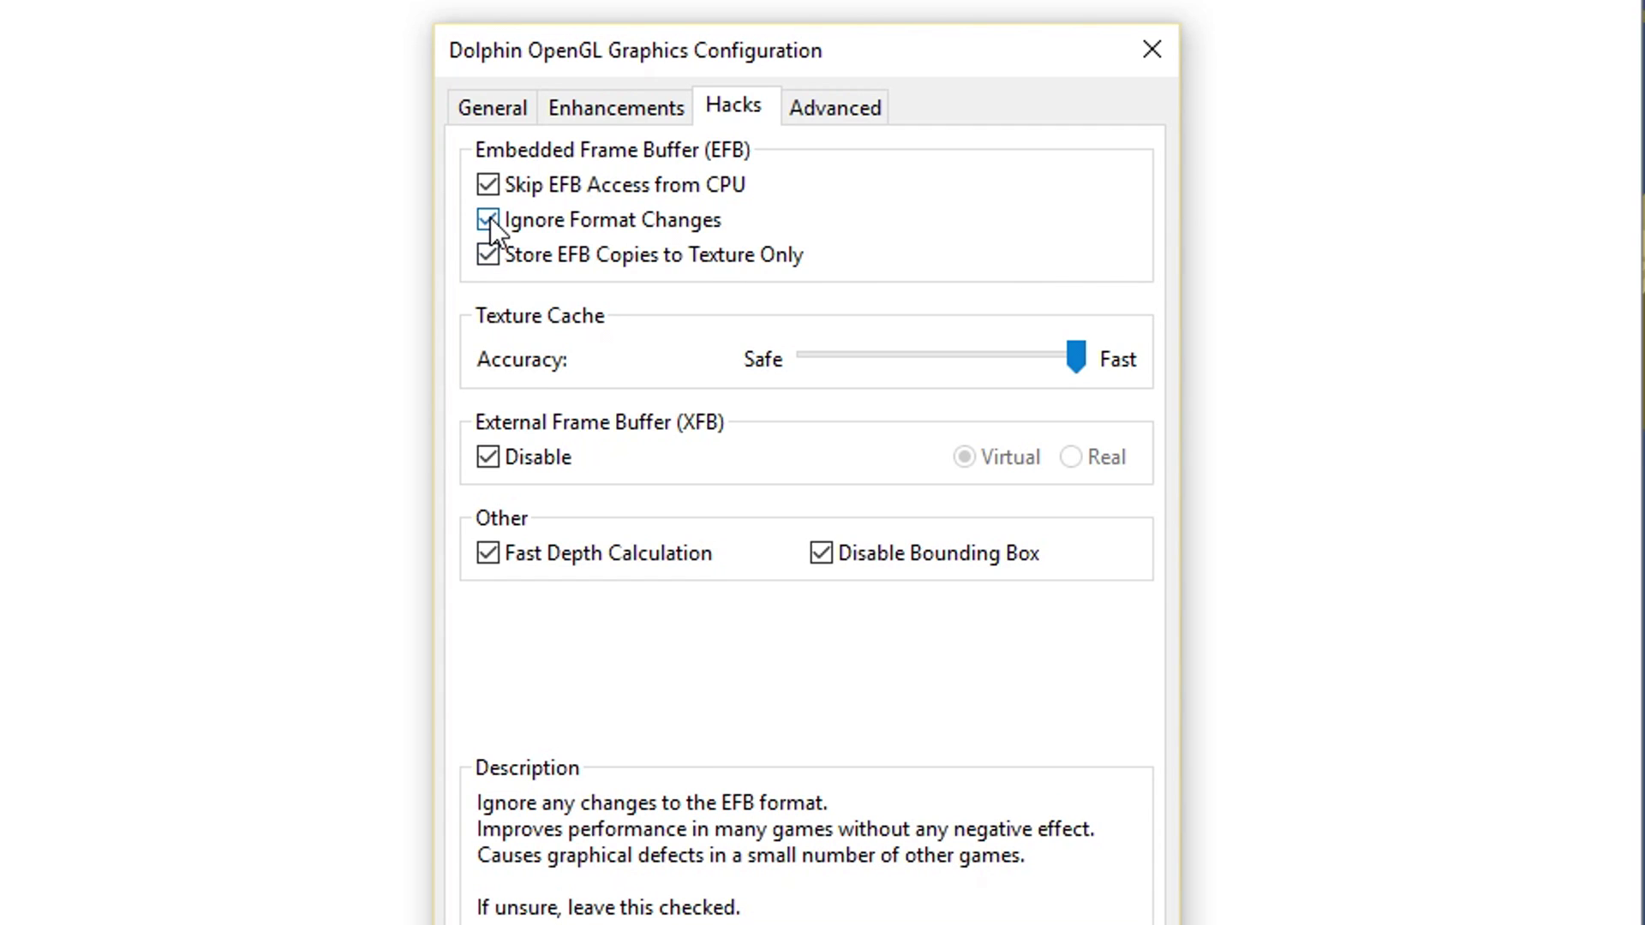
key(ctrl+Tab)
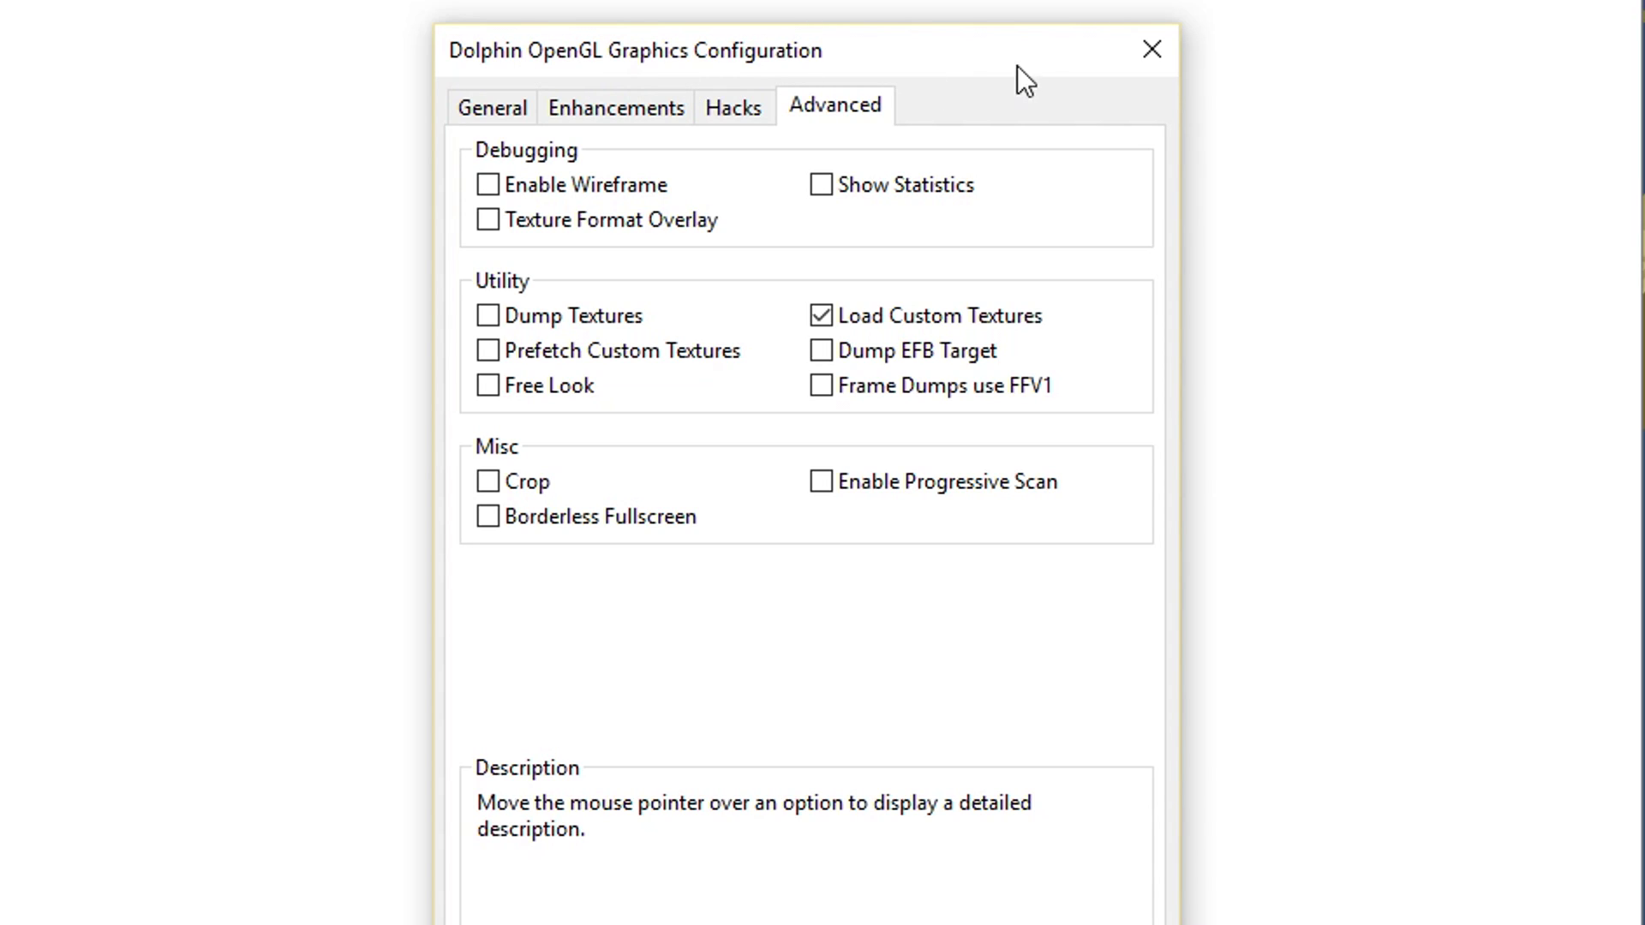
click(1150, 52)
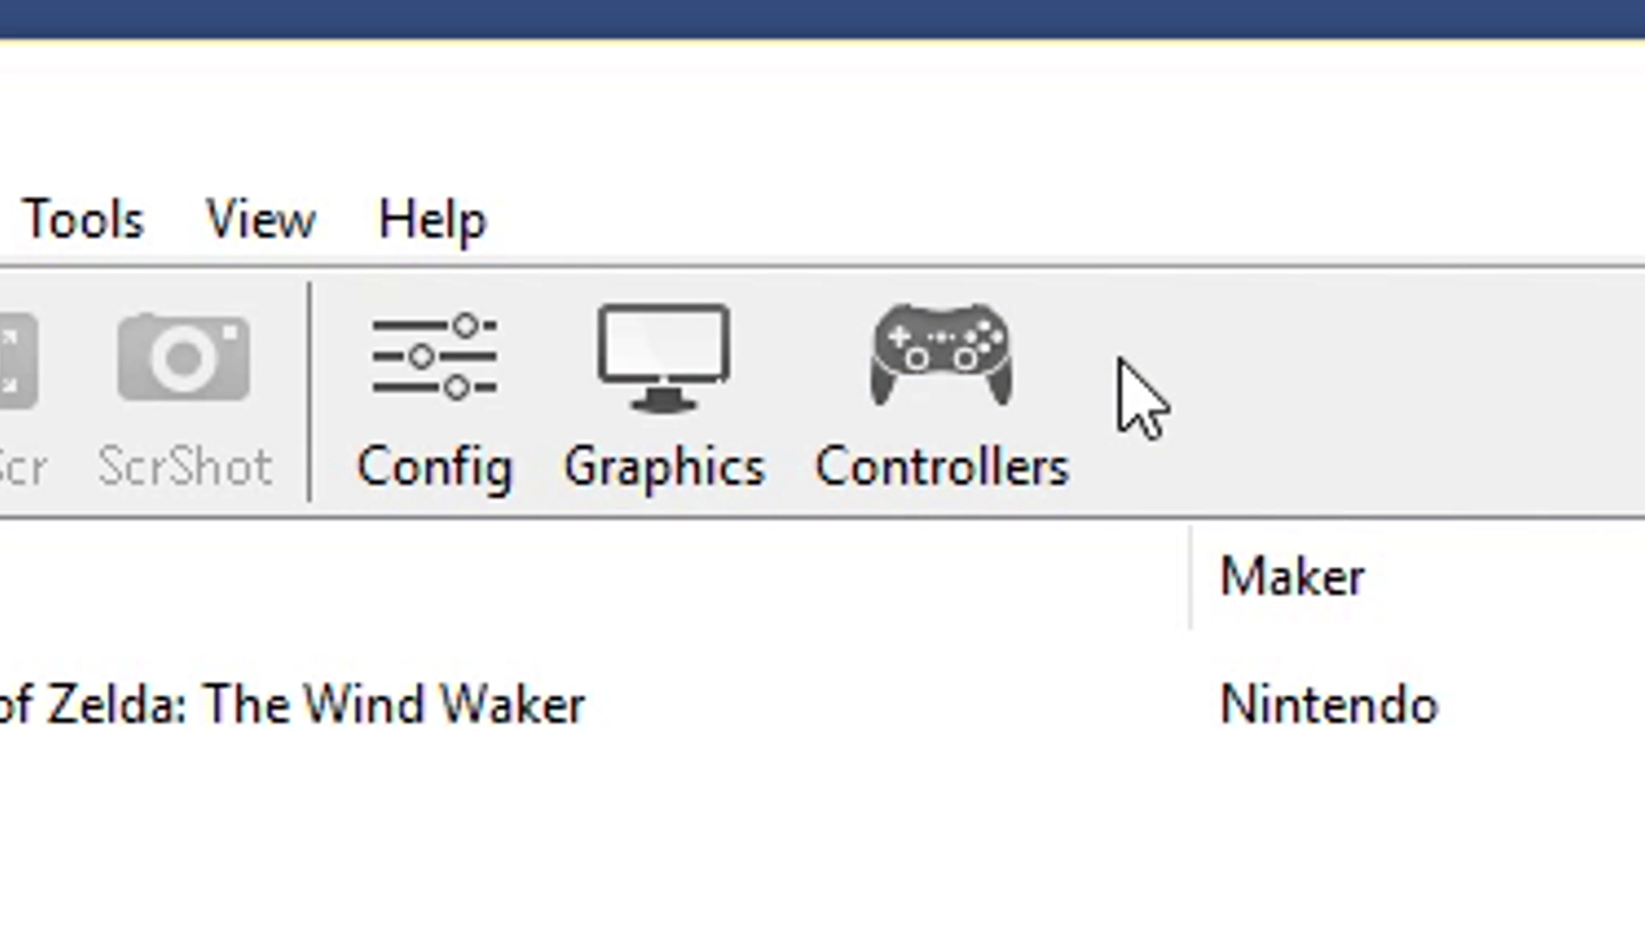
Step: Open the button configuration of the emulated Wiimote 1 from the controller settings
click(973, 404)
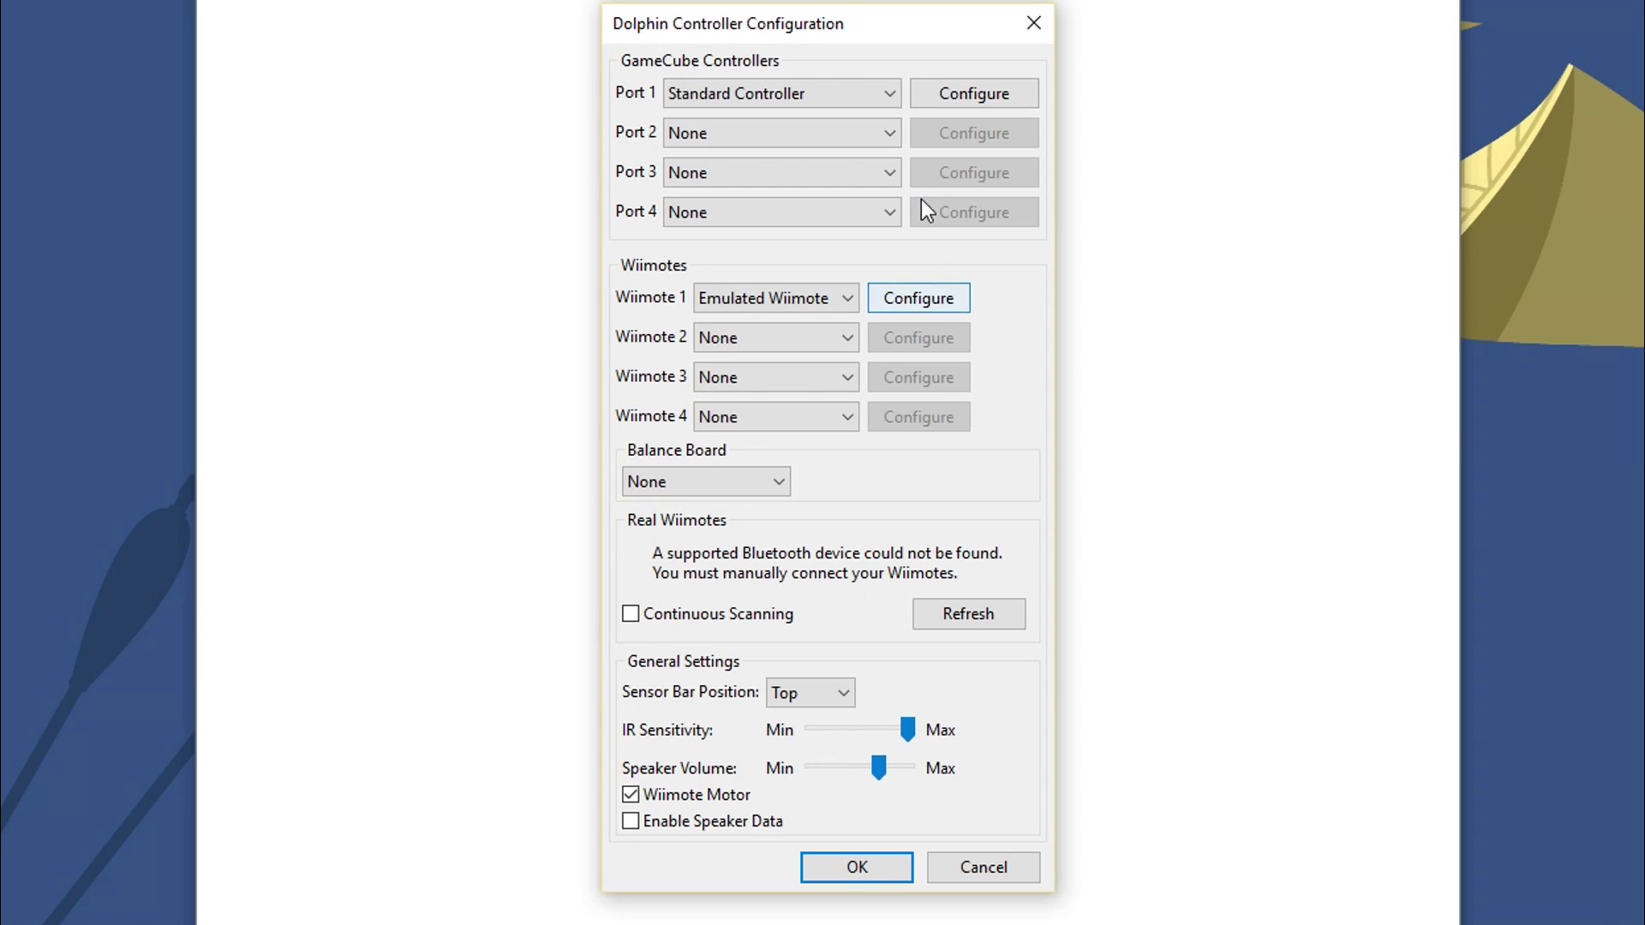
click(928, 296)
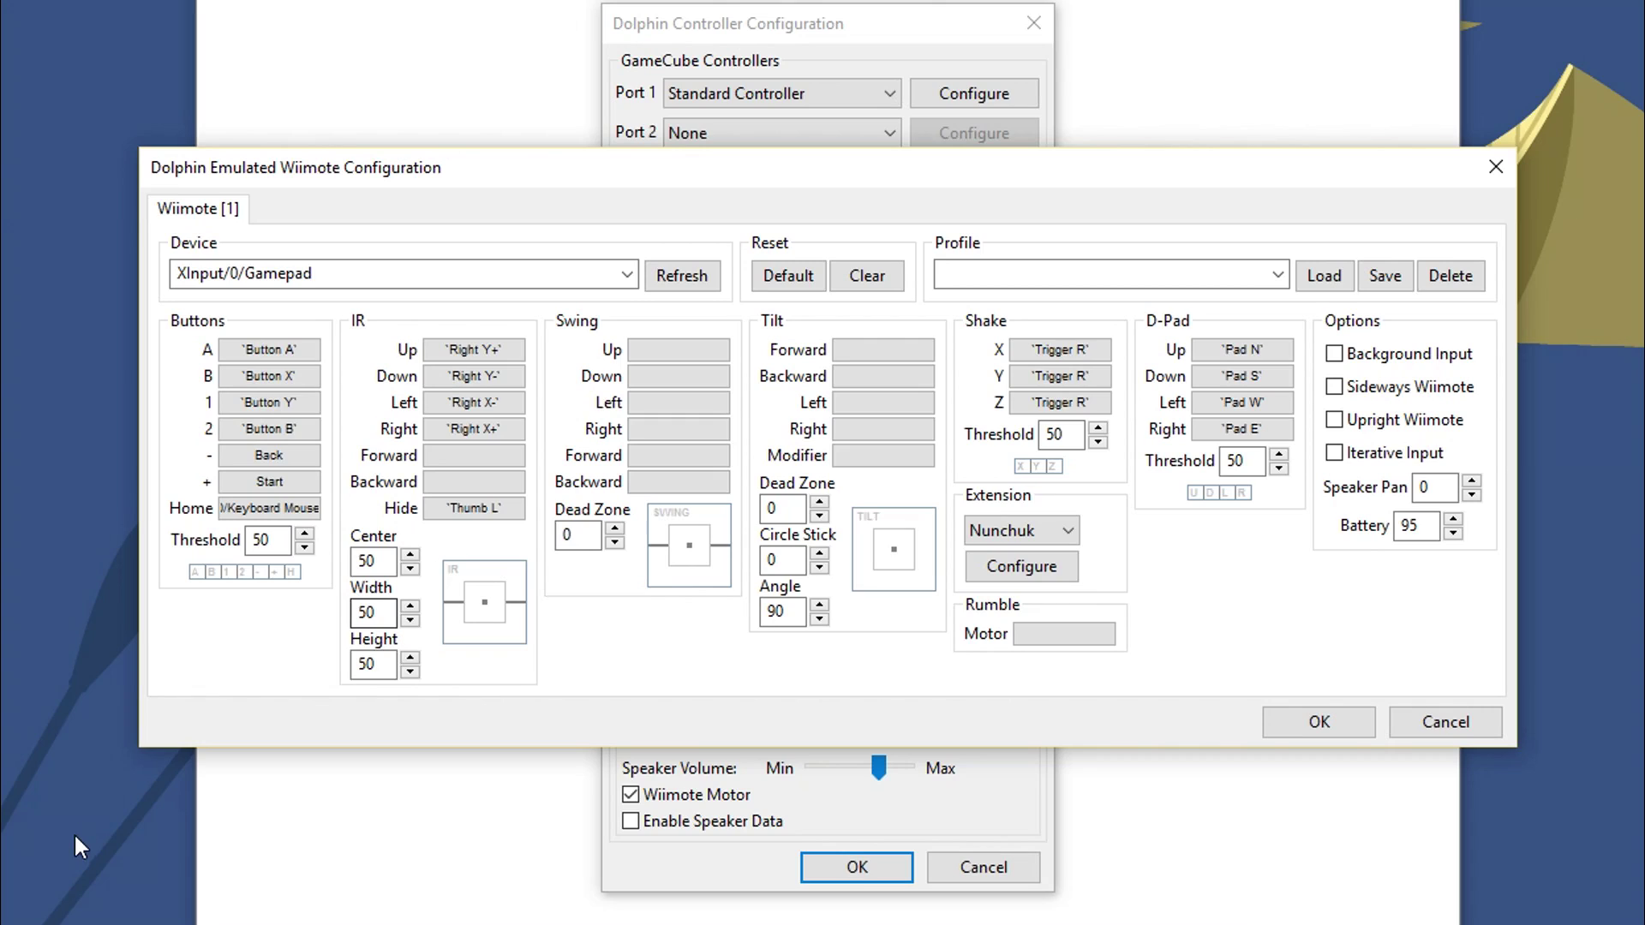